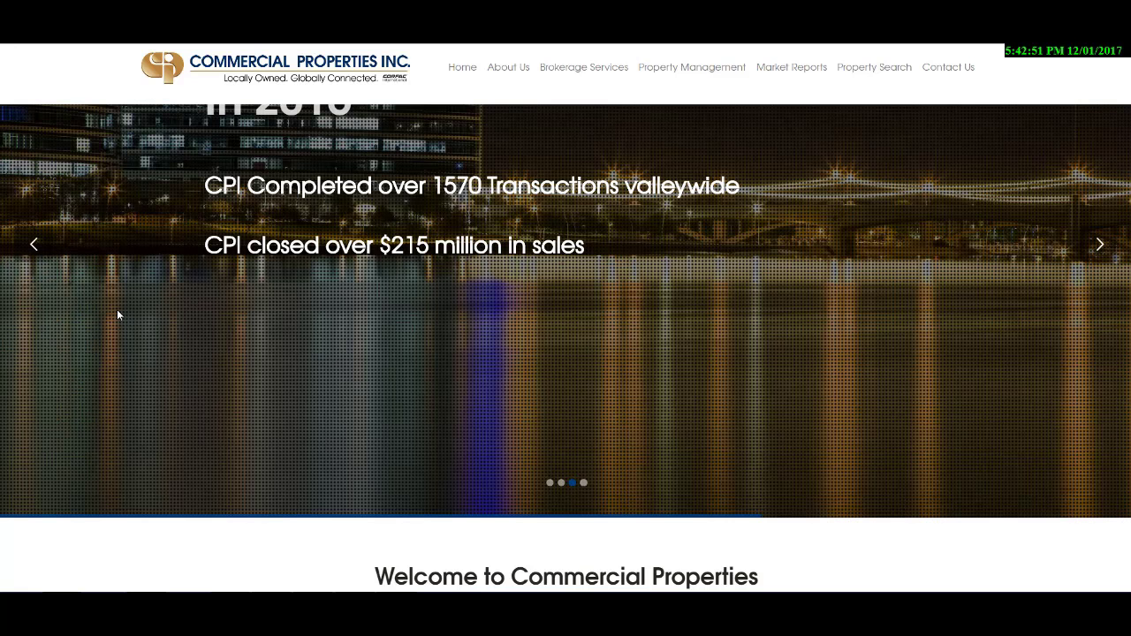
Review the drafted Austin CRE conference tweet, close it unposted, and focus the Twitter search box
key("ctrl+Tab")
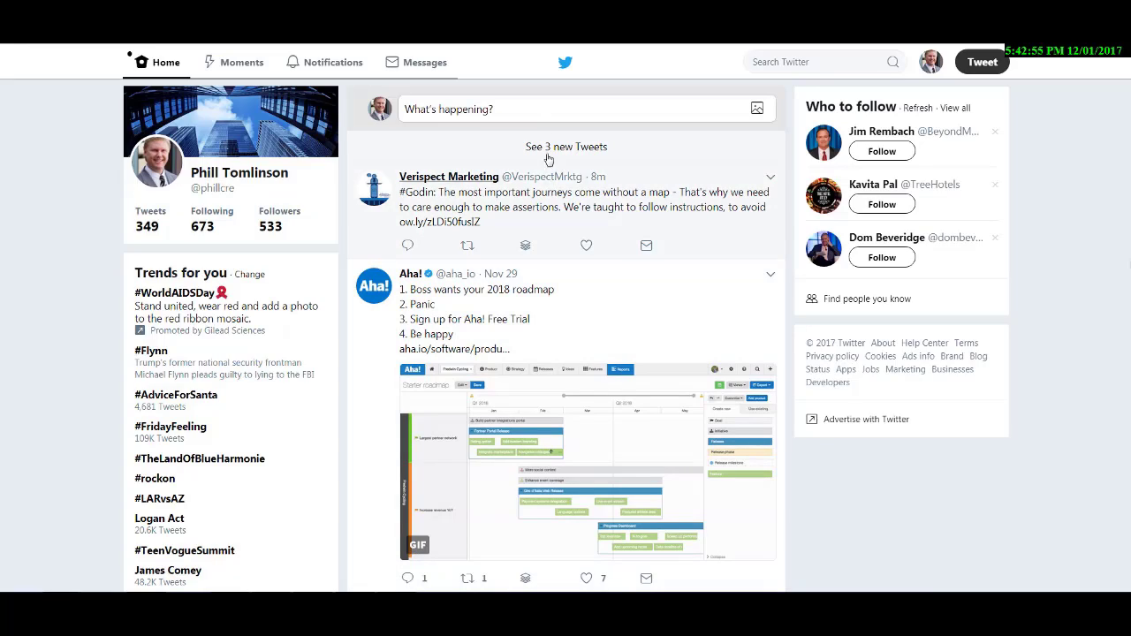
left_click(496, 110)
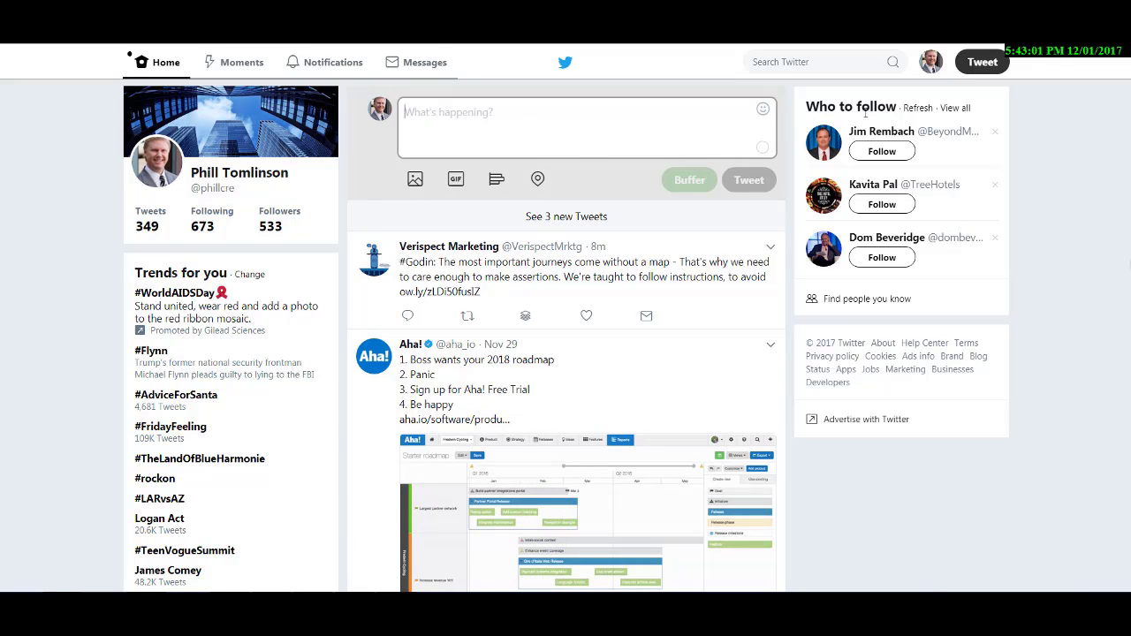
left_click(980, 64)
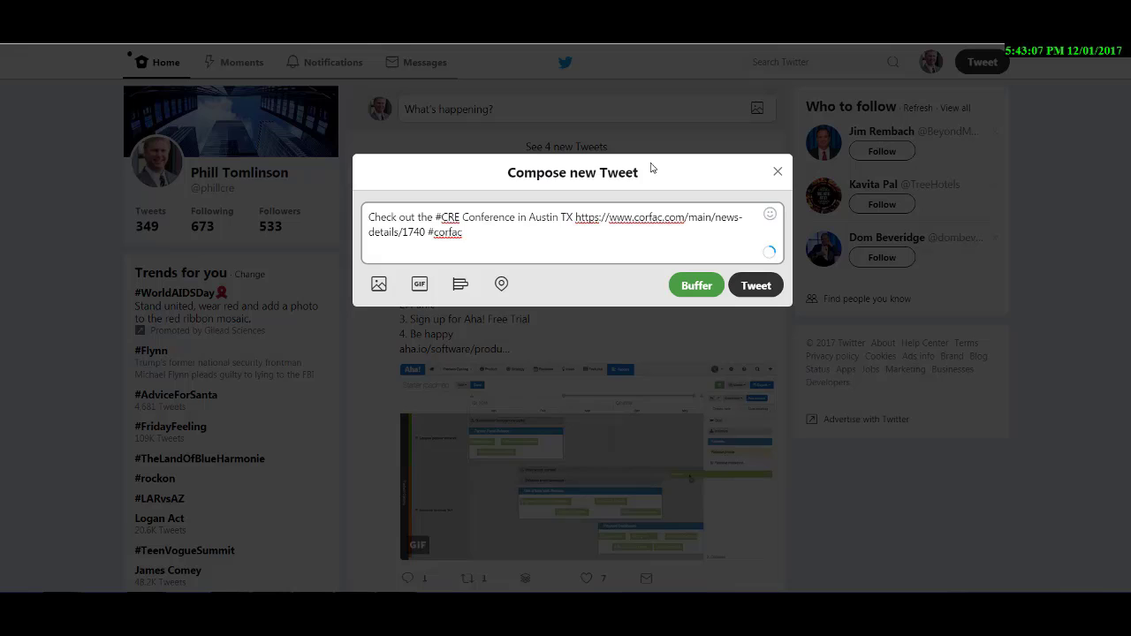
left_click(561, 81)
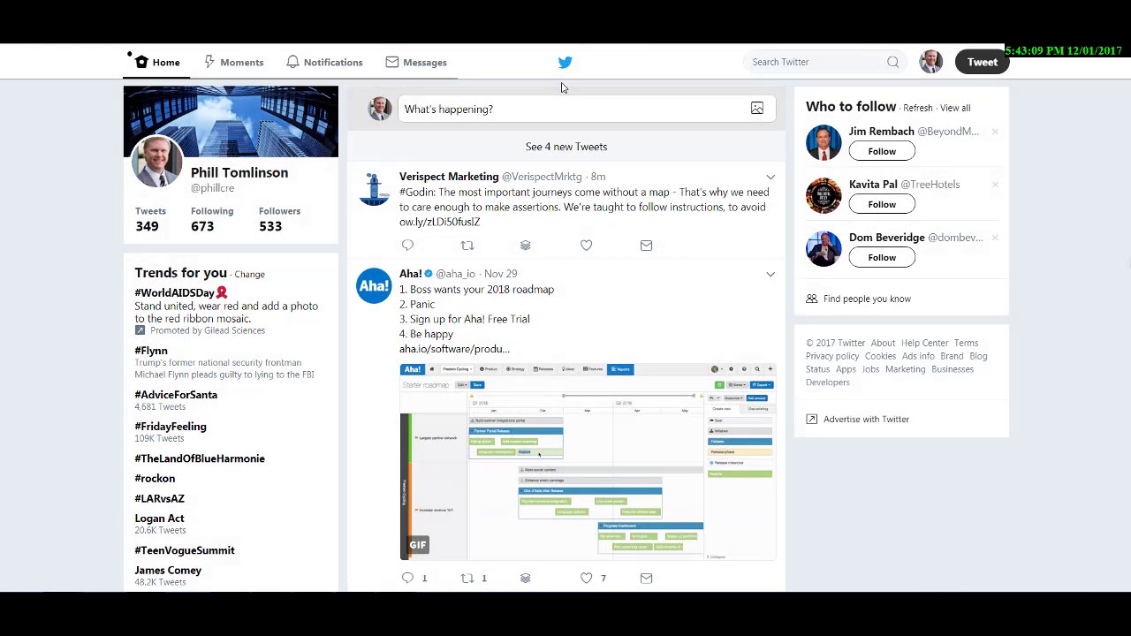
left_click(798, 62)
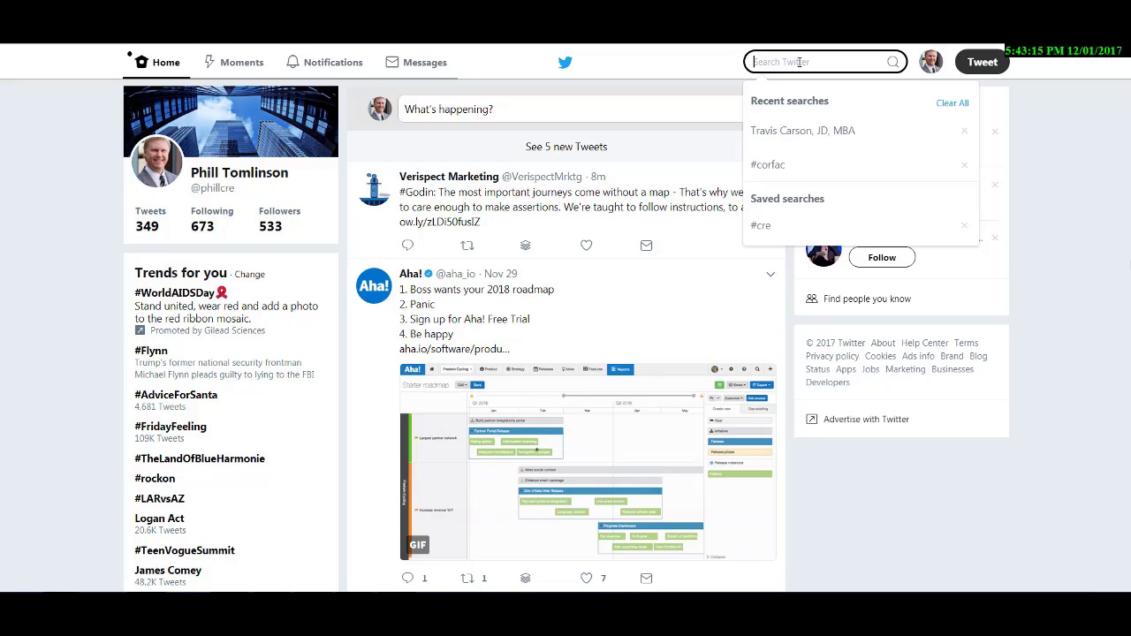
Search Twitter for #corfac and scroll through the tagged tweets, ending back at the top
type("#")
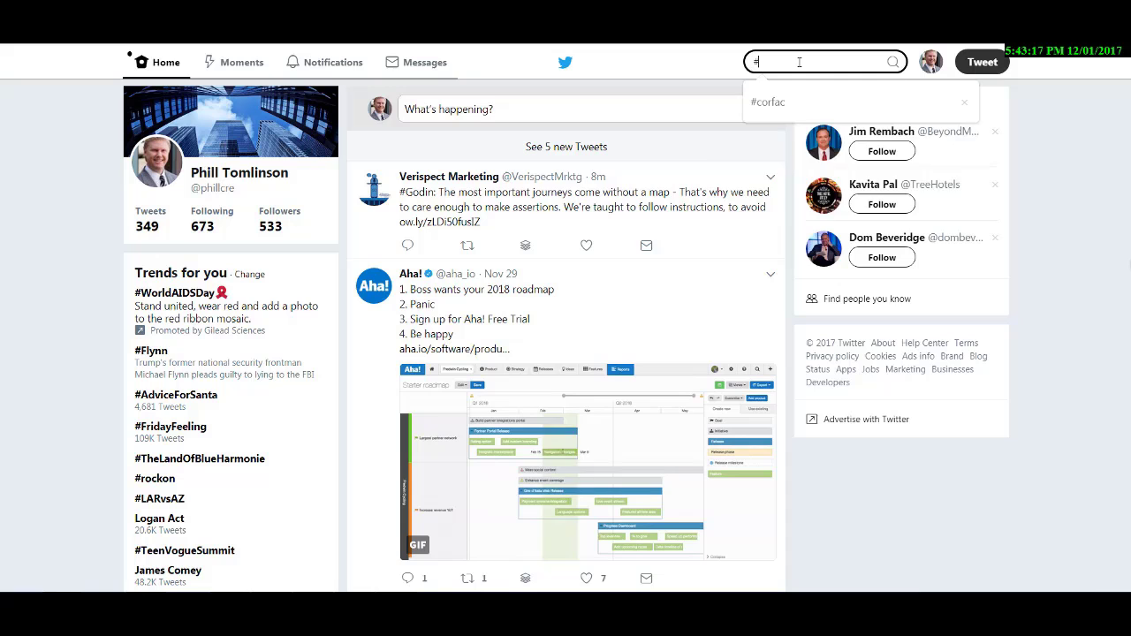
type("cor")
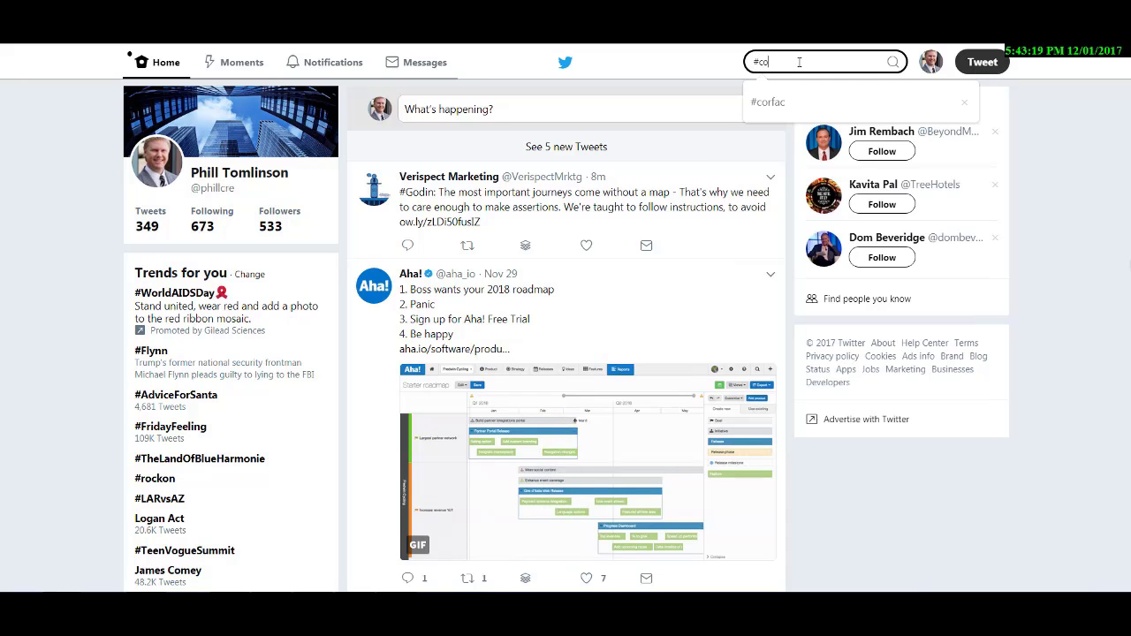
type("fac")
key("Return")
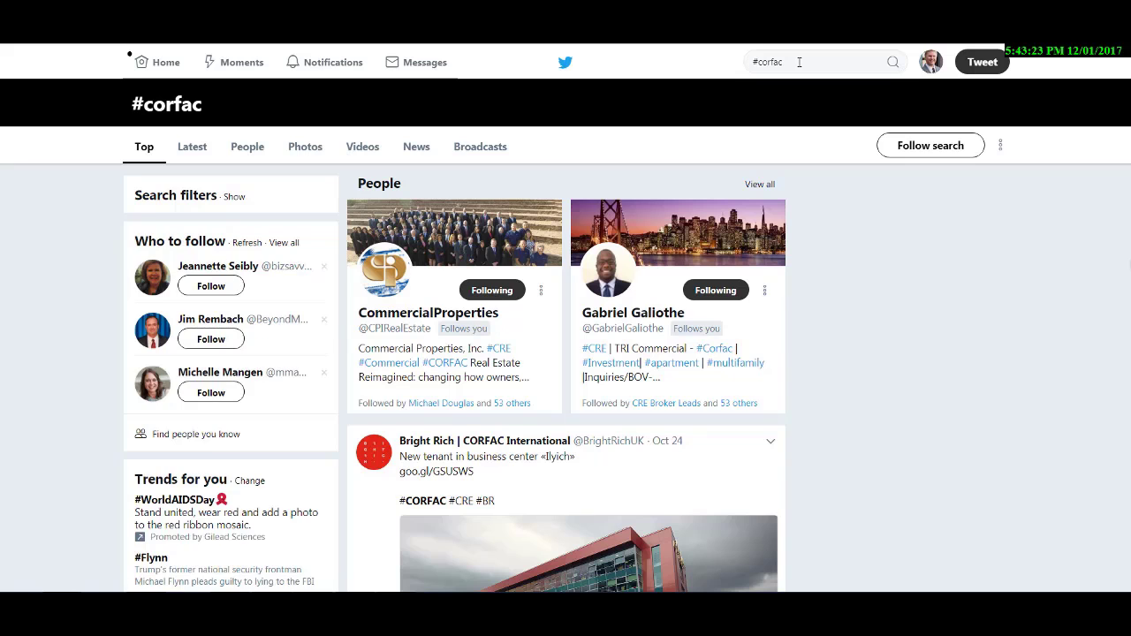
scroll(843, 289, "down", 1)
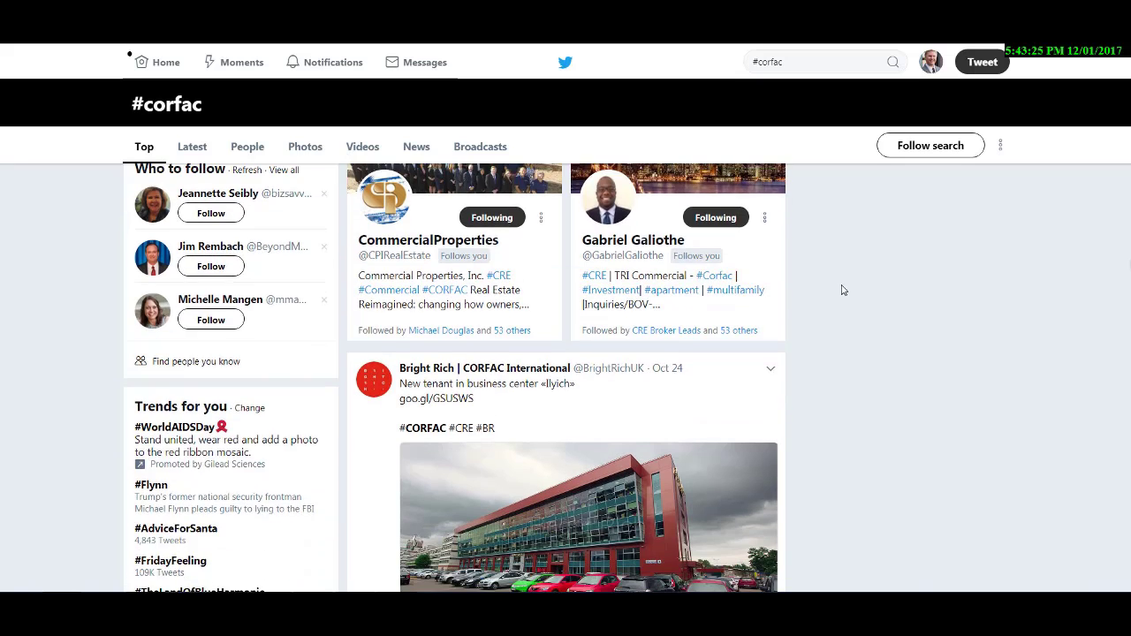
scroll(842, 290, "down", 6)
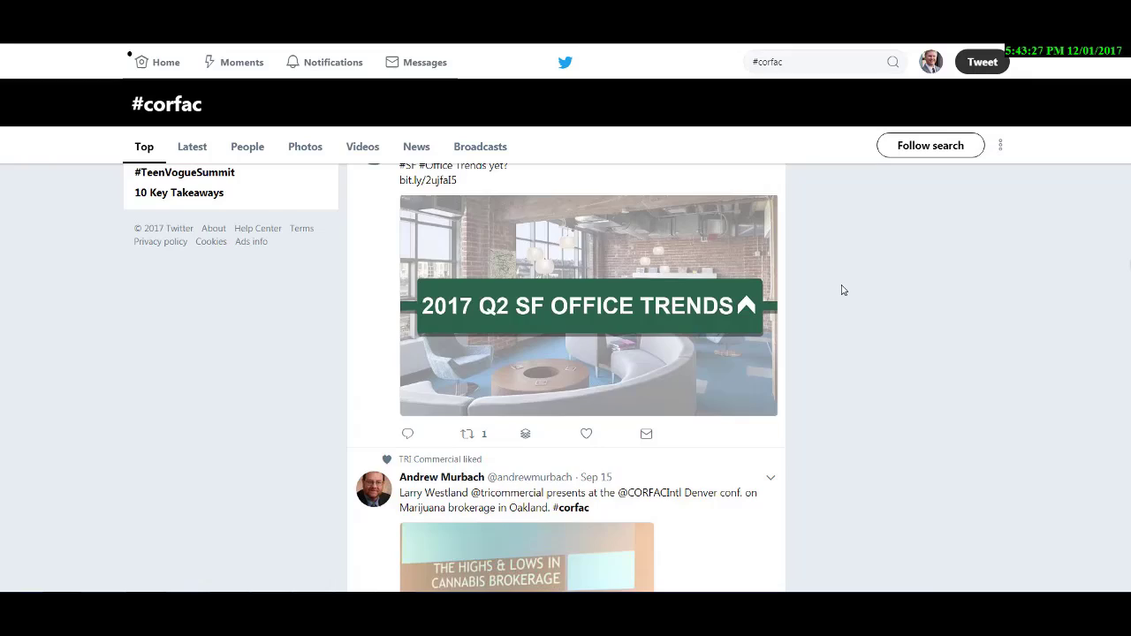
scroll(842, 290, "down", 8)
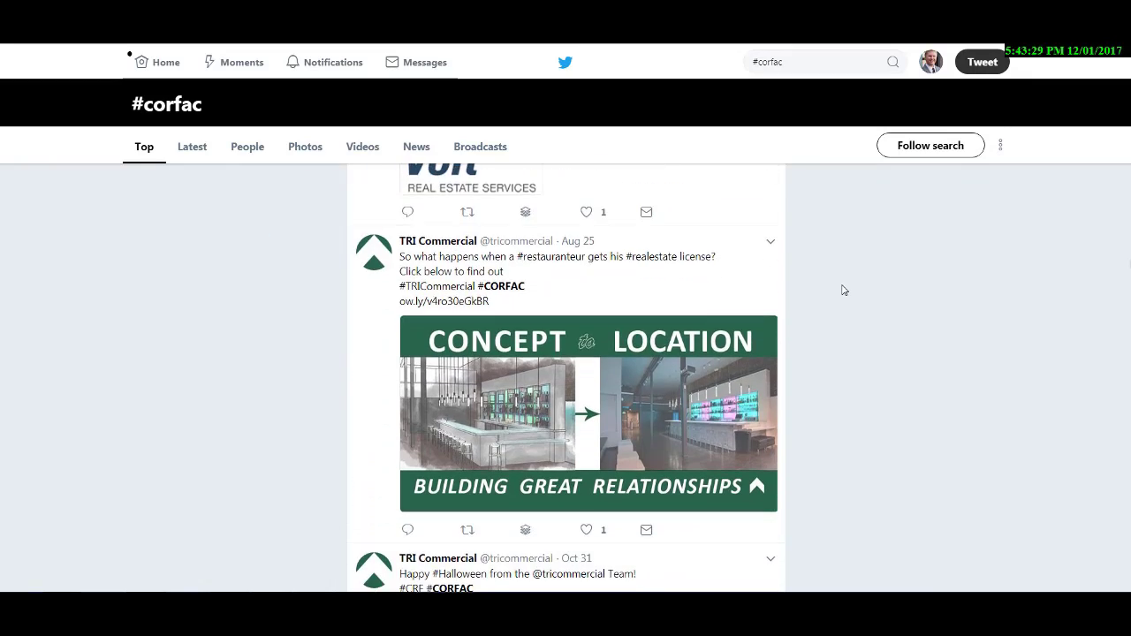
scroll(843, 290, "down", 10)
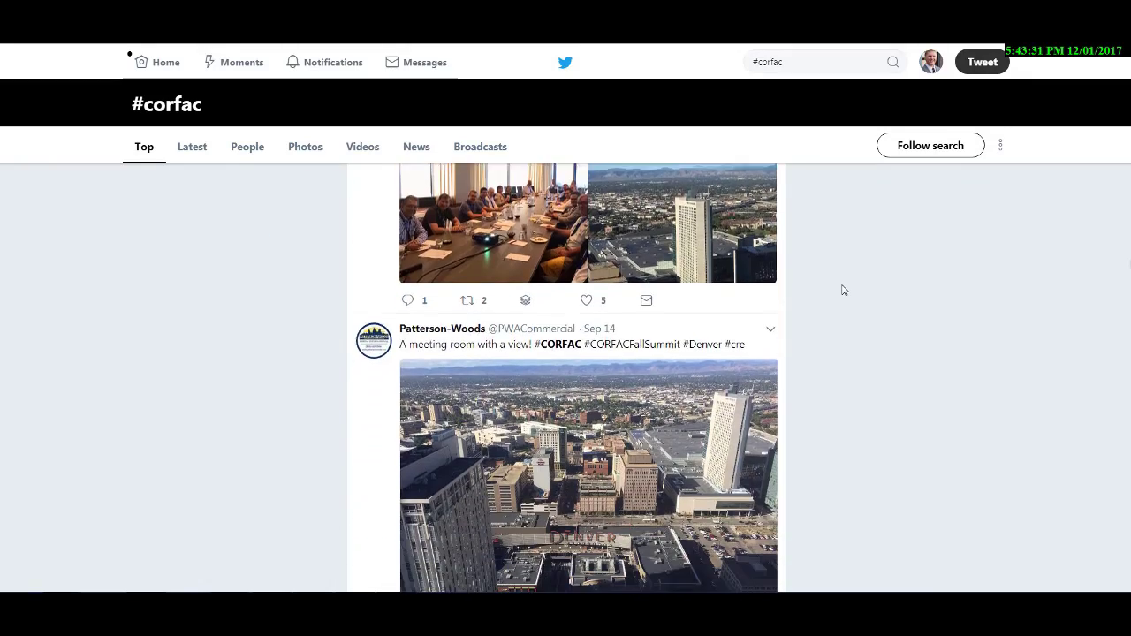
scroll(842, 290, "down", 13)
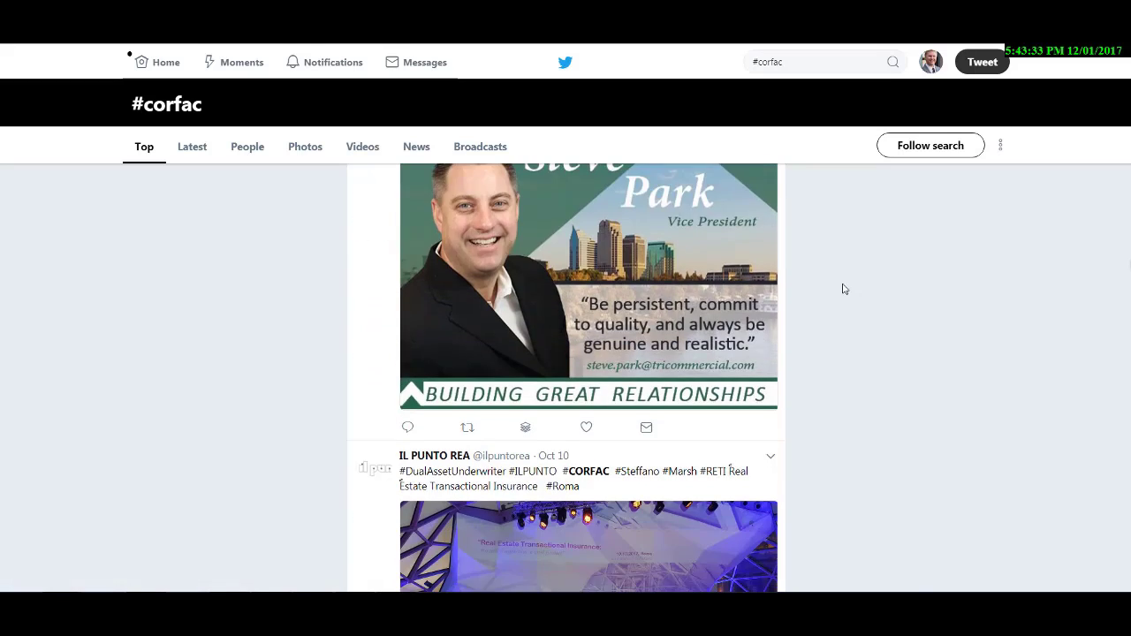
scroll(844, 289, "down", 10)
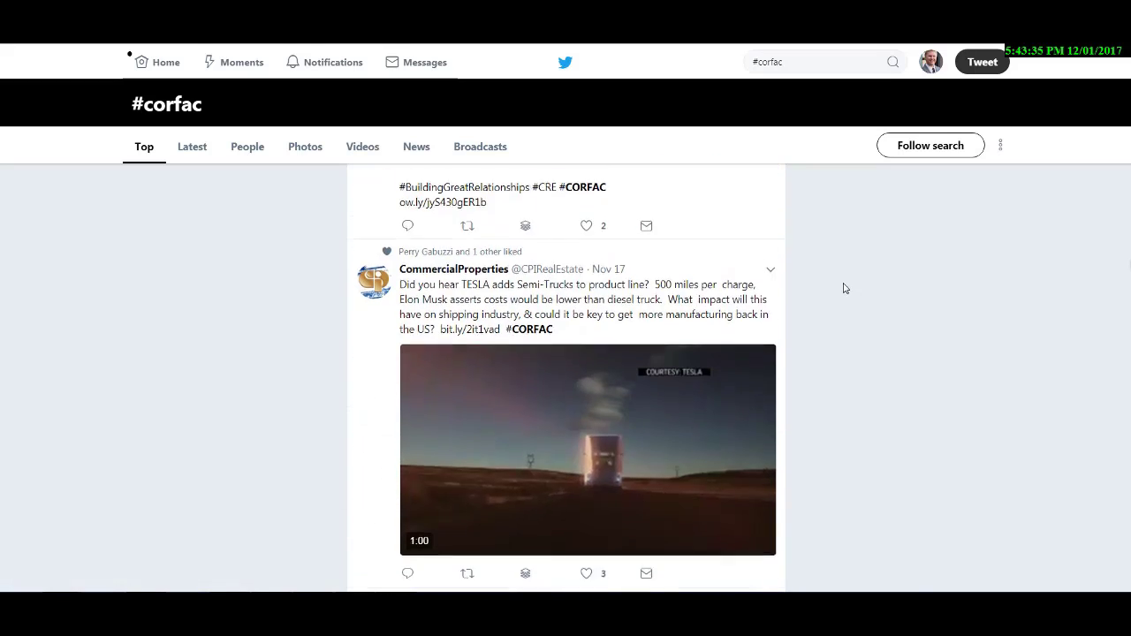
scroll(844, 289, "down", 10)
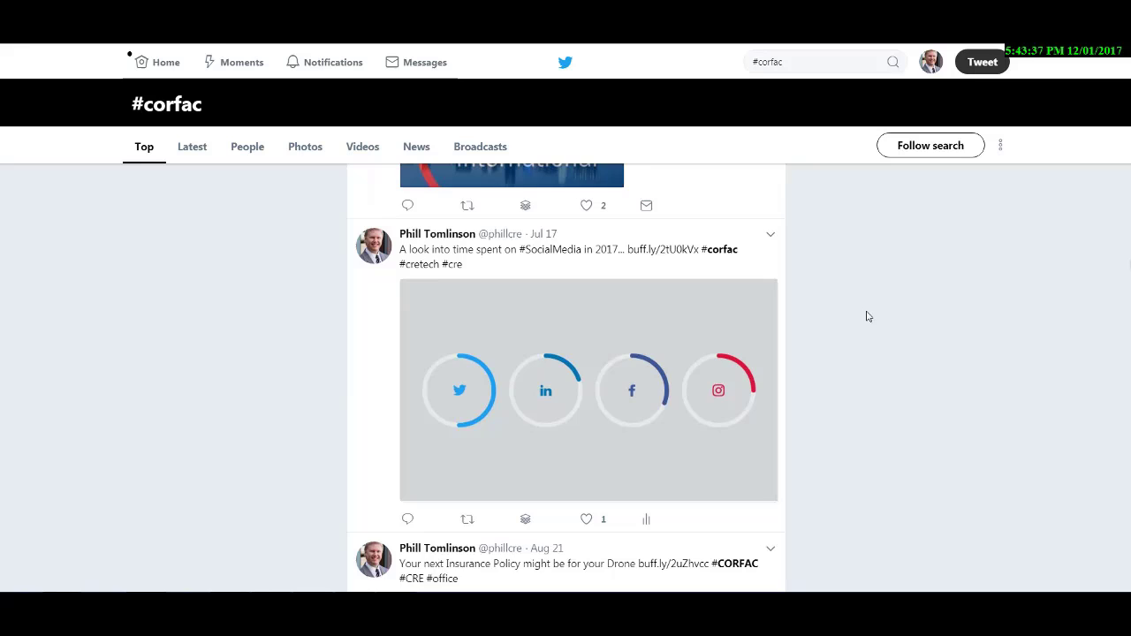
scroll(857, 326, "up", 5)
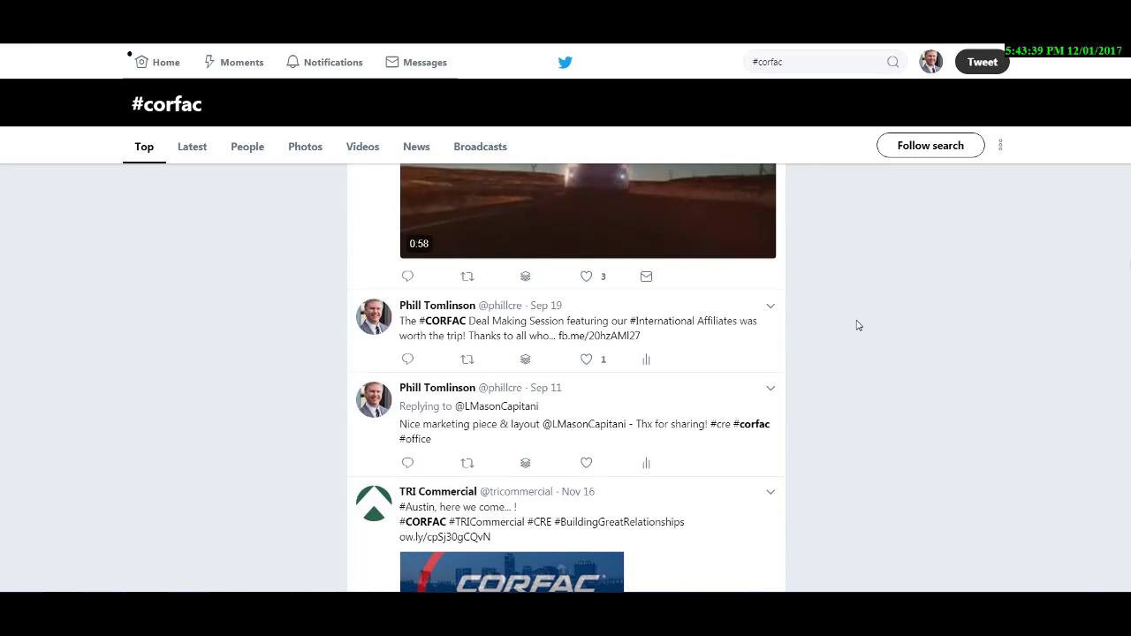
scroll(856, 326, "up", 3)
scroll(850, 326, "down", 10)
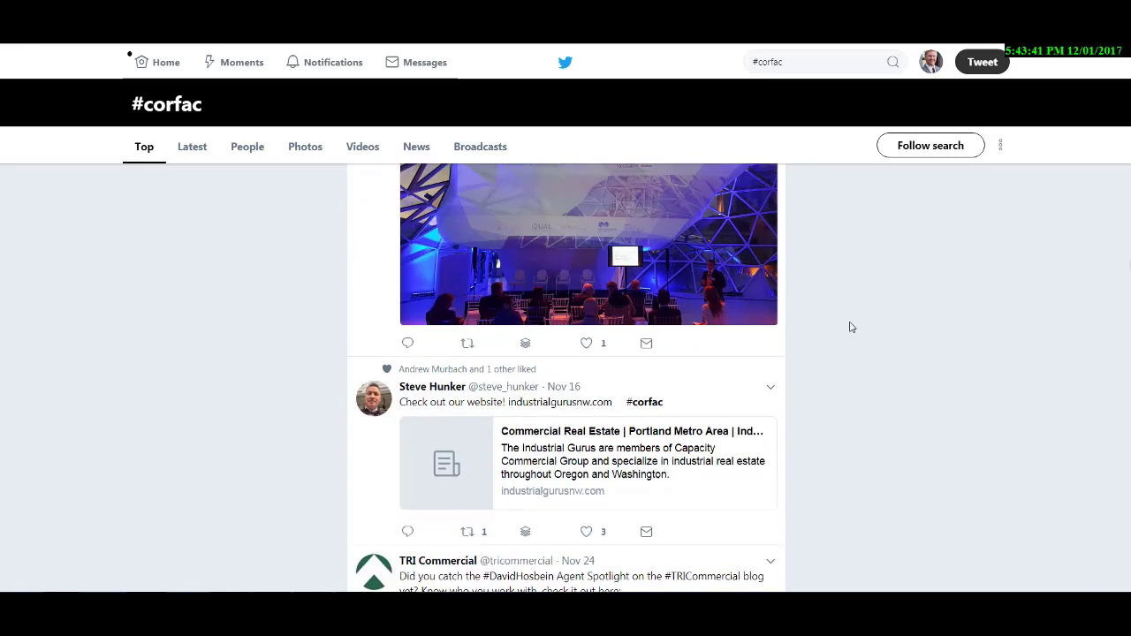
scroll(850, 326, "up", 8)
scroll(851, 327, "down", 8)
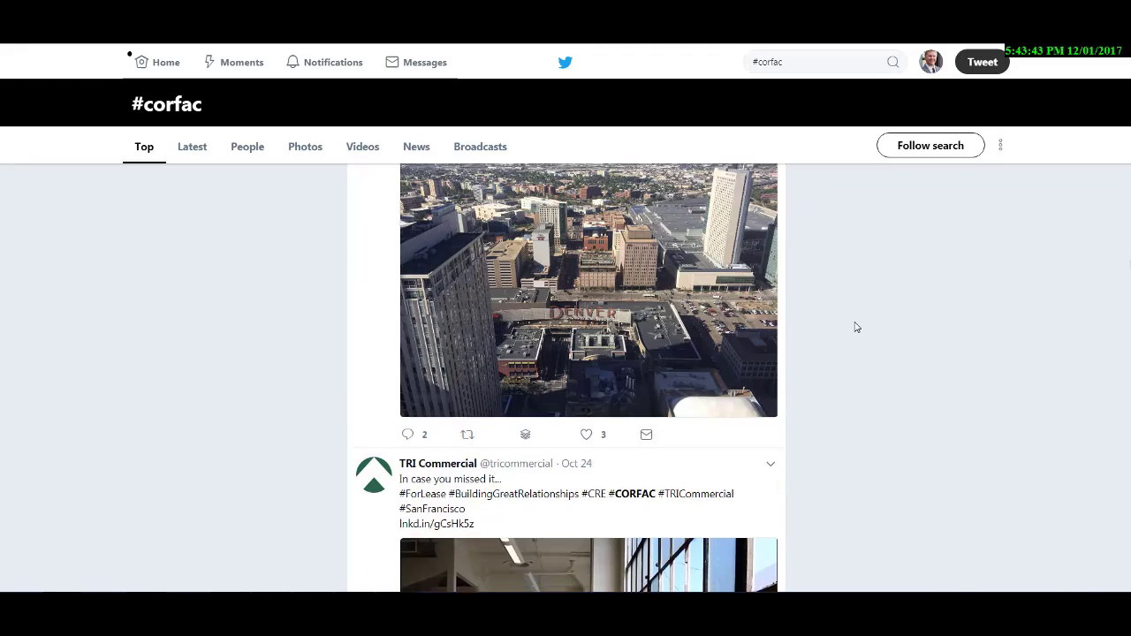
scroll(854, 327, "up", 6)
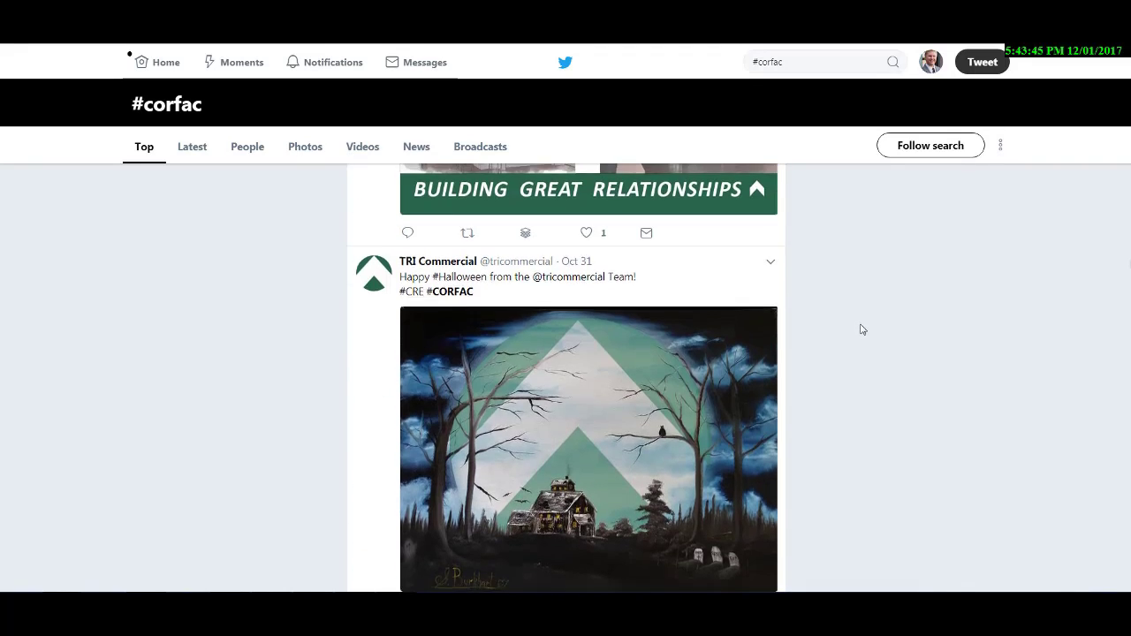
scroll(857, 327, "down", 5)
scroll(862, 329, "up", 8)
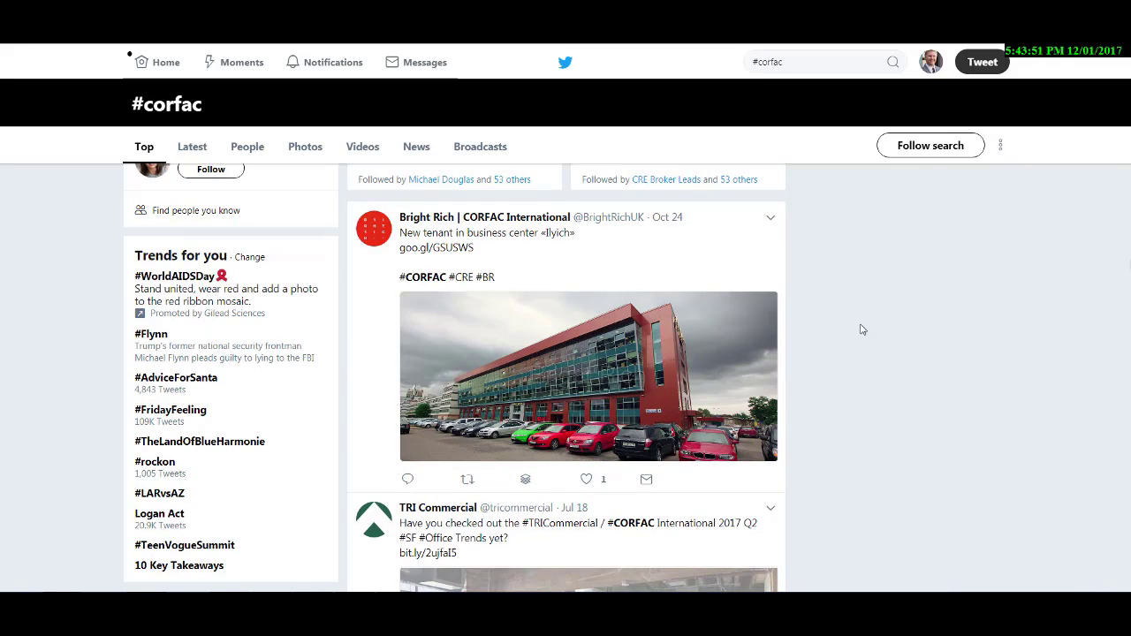
scroll(862, 329, "up", 3)
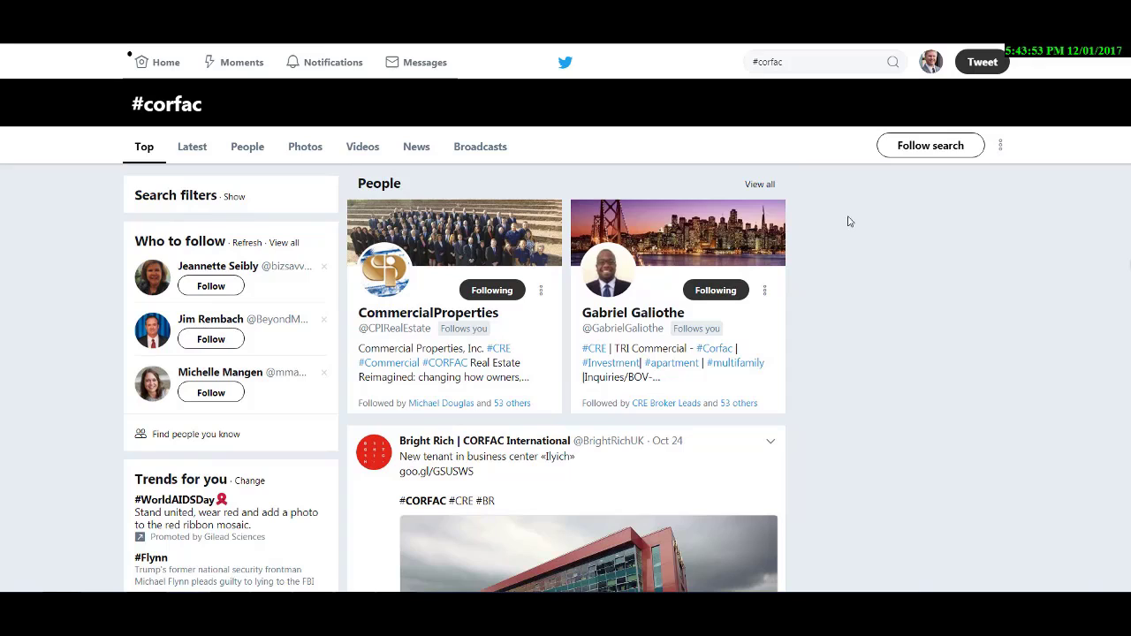
Open the CORFAC International profile from the search suggestions
left_click(800, 62)
left_click_drag(784, 61, 752, 63)
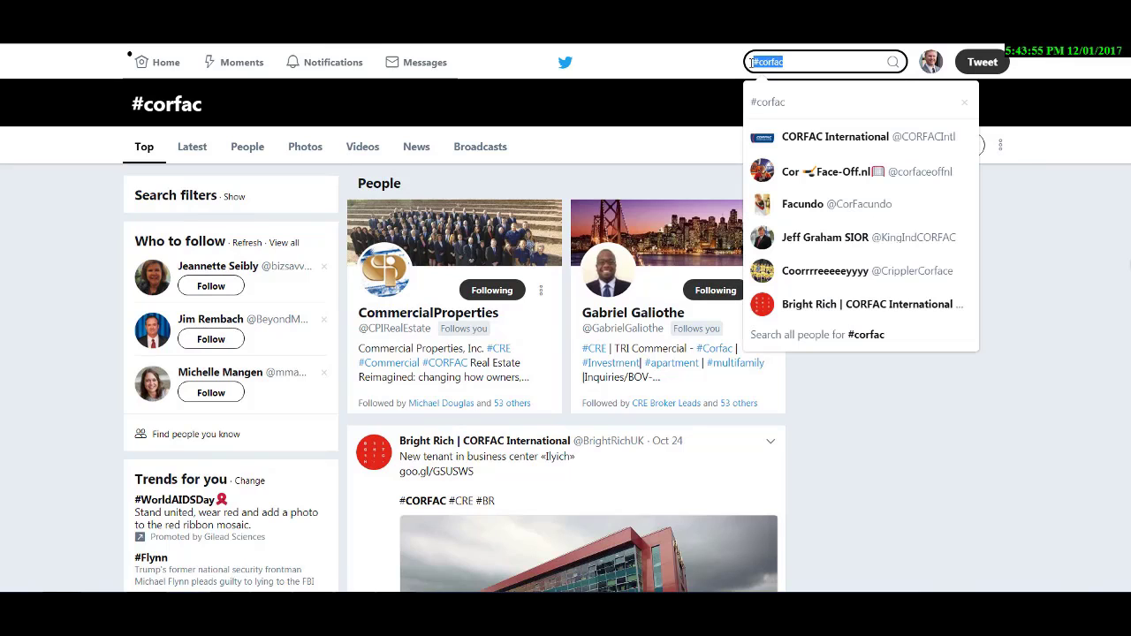
left_click(946, 140)
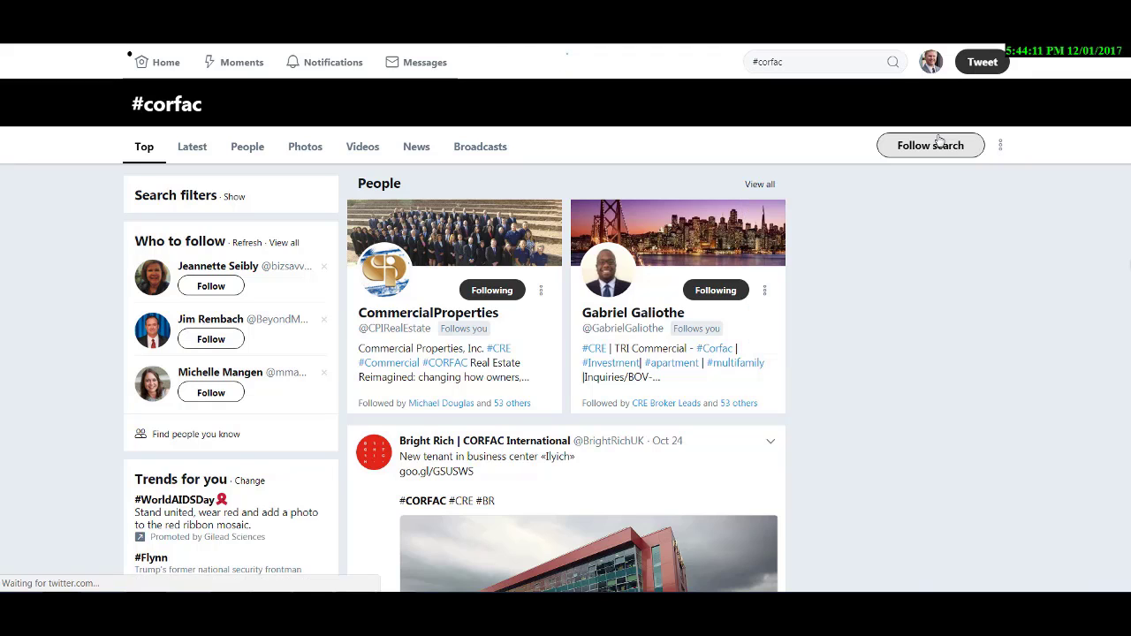
Scroll through CORFAC International's recent tweets and back up to the top
scroll(667, 219, "down", 2)
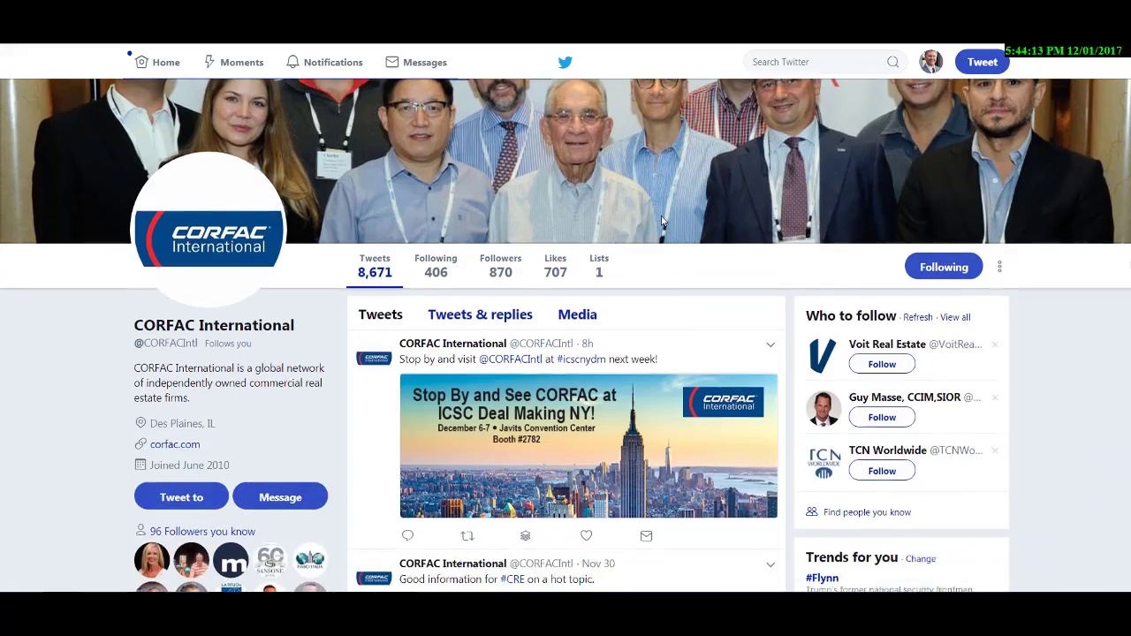
scroll(680, 230, "down", 10)
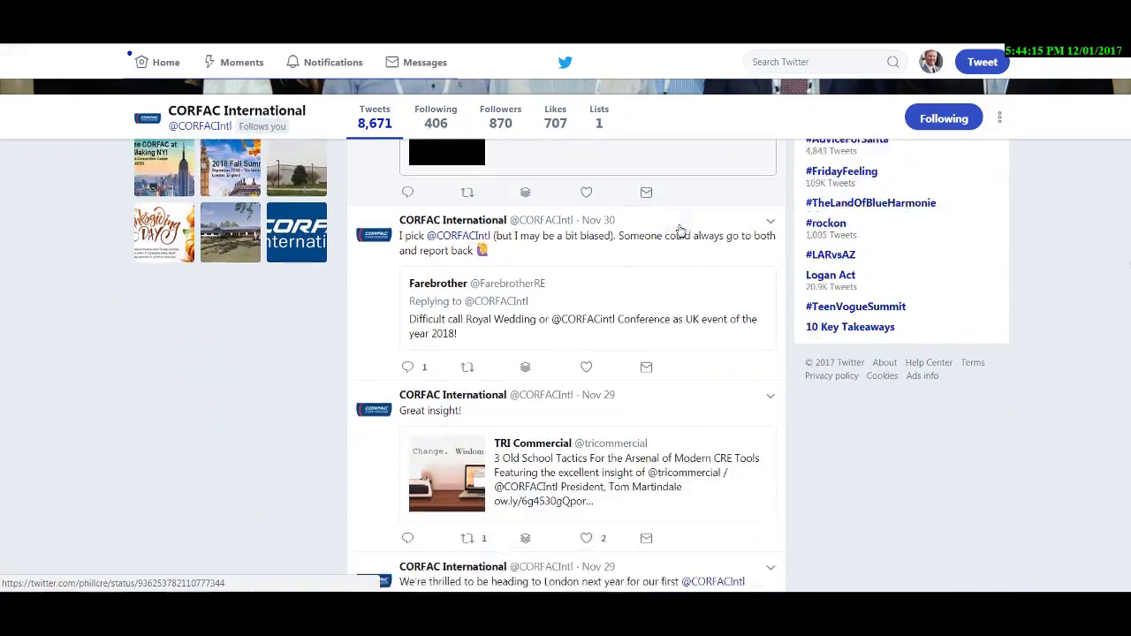
scroll(676, 240, "down", 8)
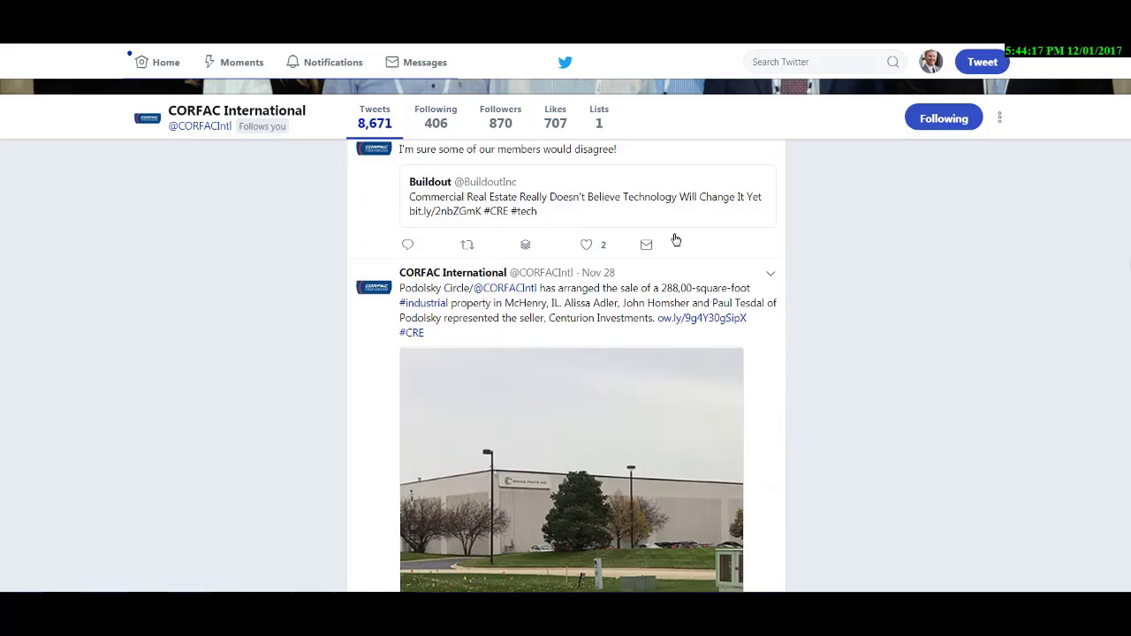
scroll(676, 240, "down", 10)
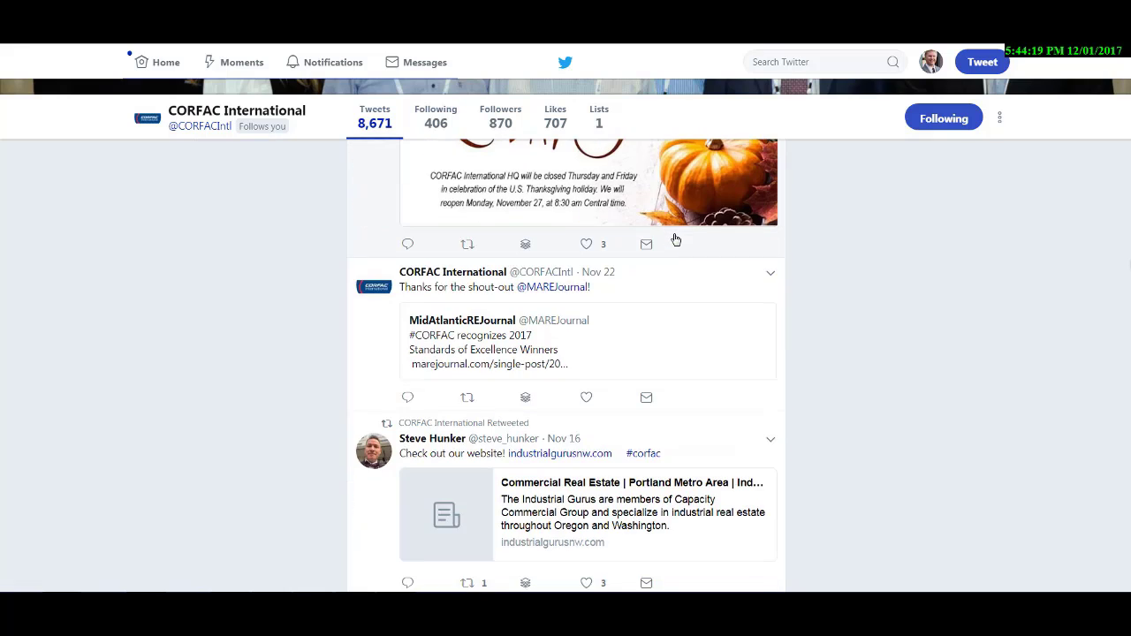
scroll(676, 239, "down", 2)
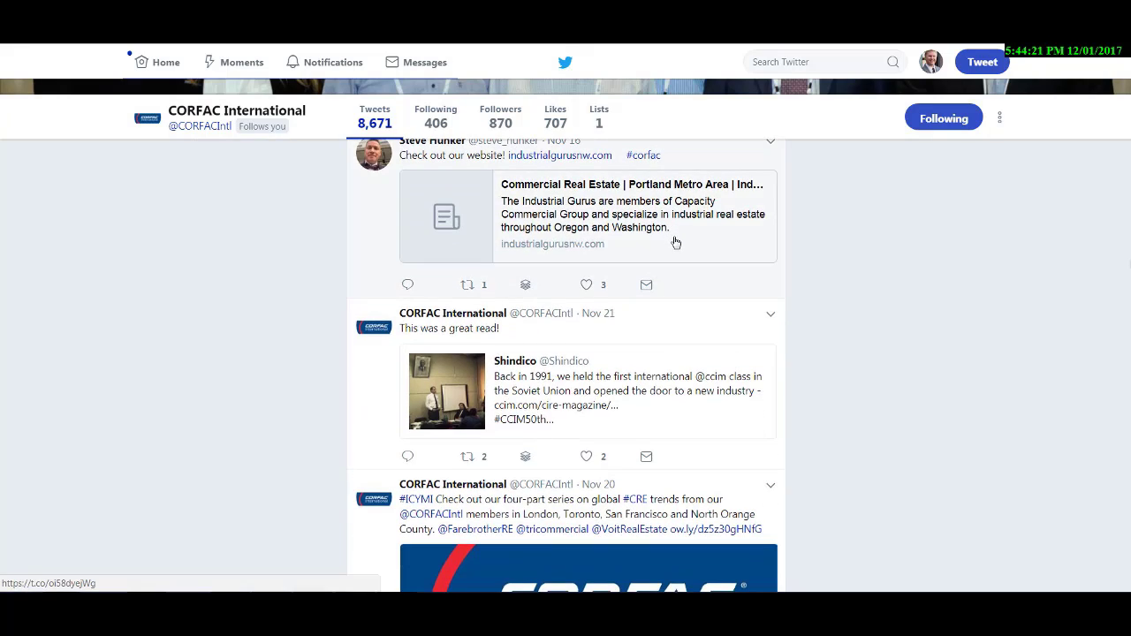
scroll(676, 244, "down", 10)
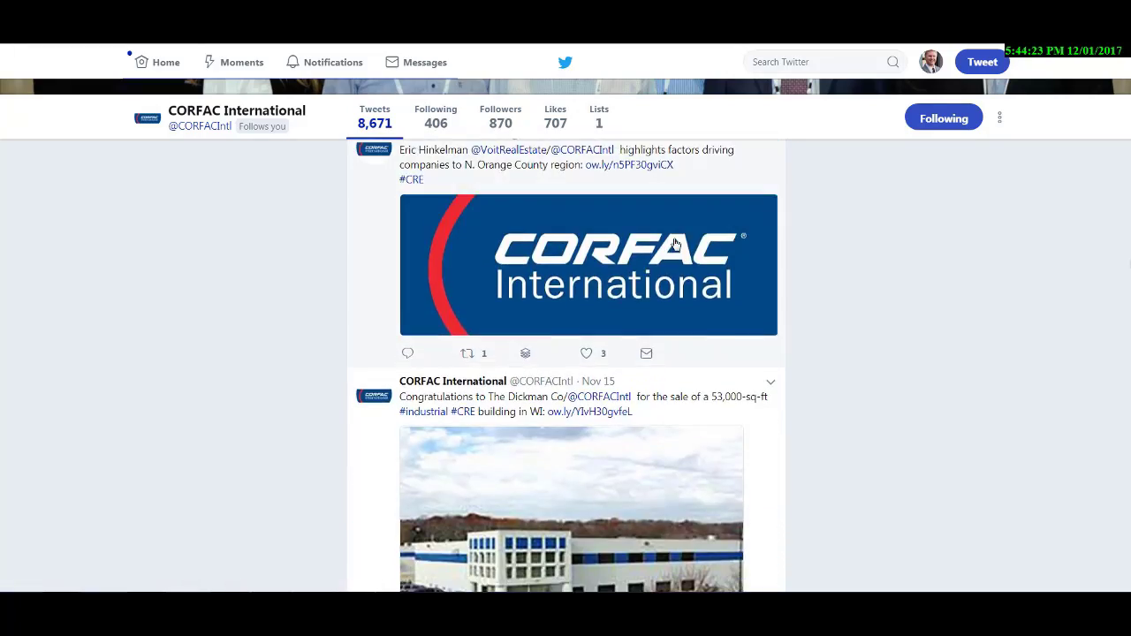
scroll(676, 244, "up", 15)
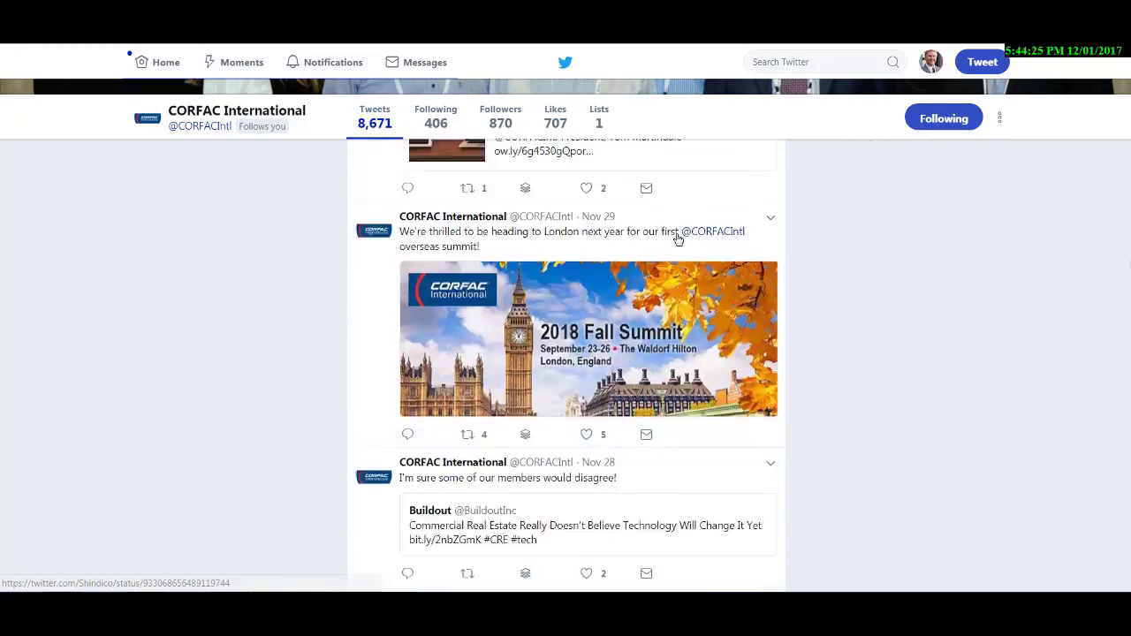
scroll(678, 240, "up", 10)
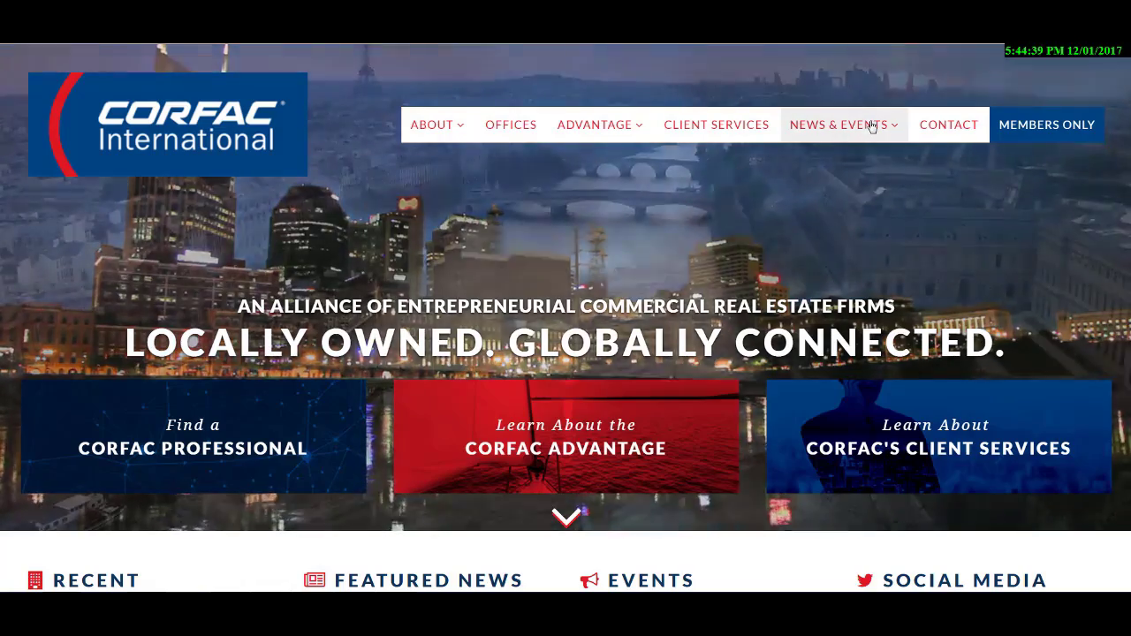
Open the 2018 Spring Conference – Austin, Texas page under NEWS & EVENTS > EVENTS, then return to Twitter
mouse_move(871, 127)
left_click(832, 203)
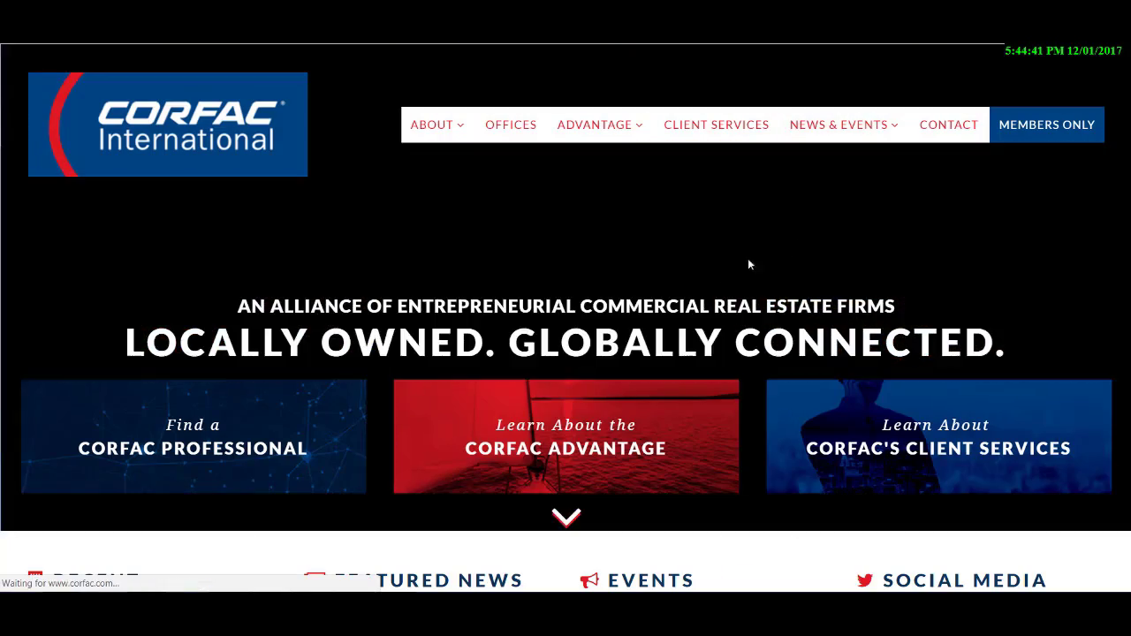
scroll(712, 282, "down", 2)
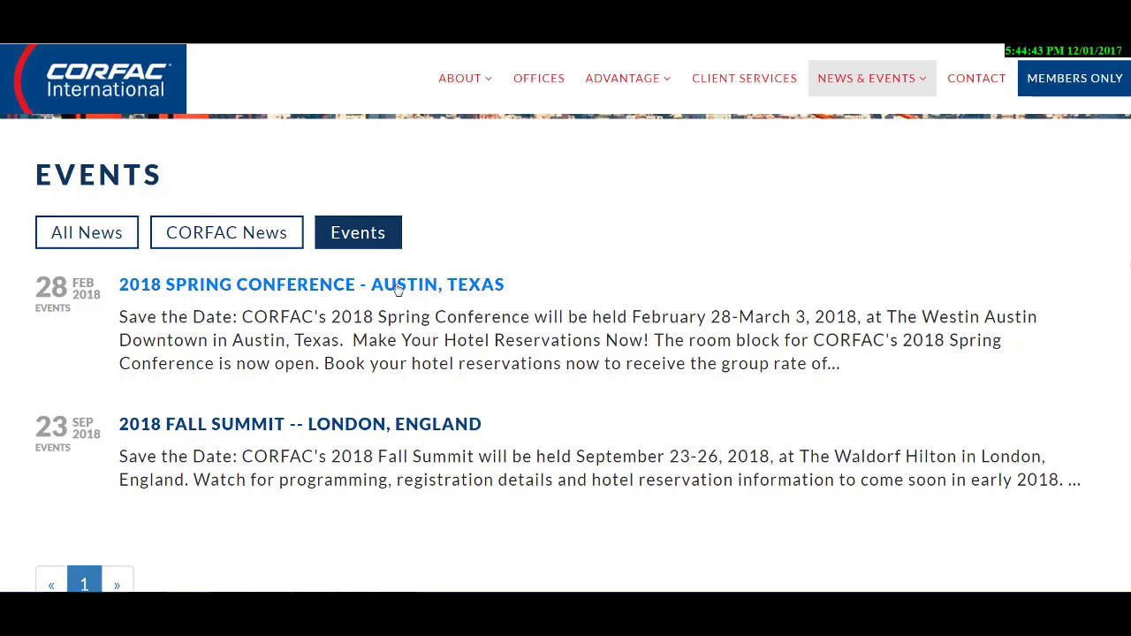
left_click(283, 292)
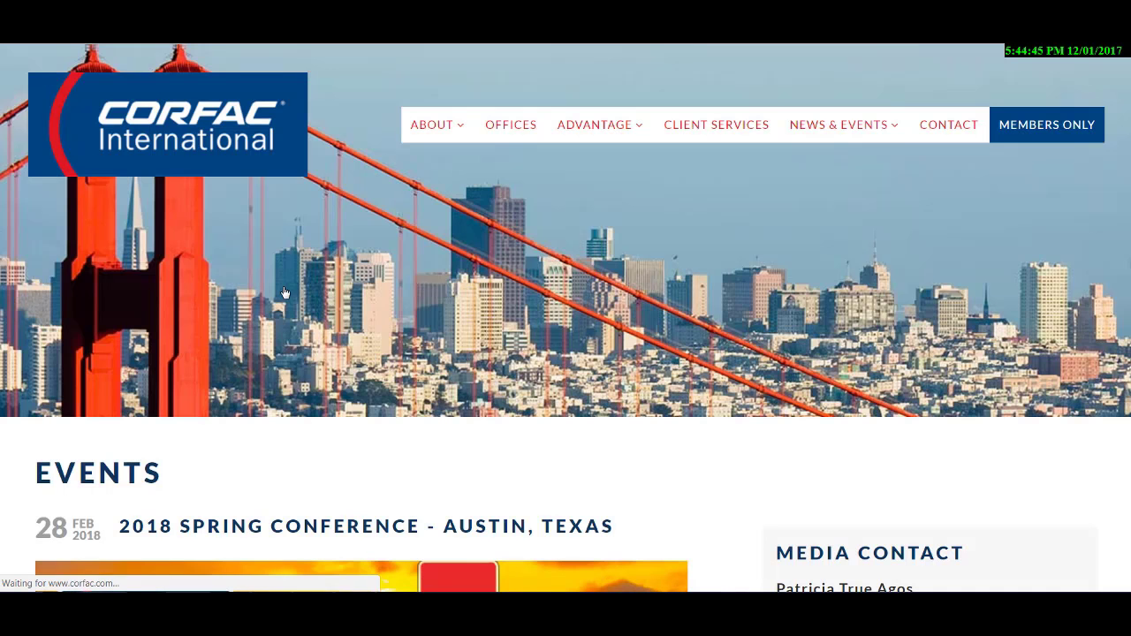
scroll(411, 310, "down", 5)
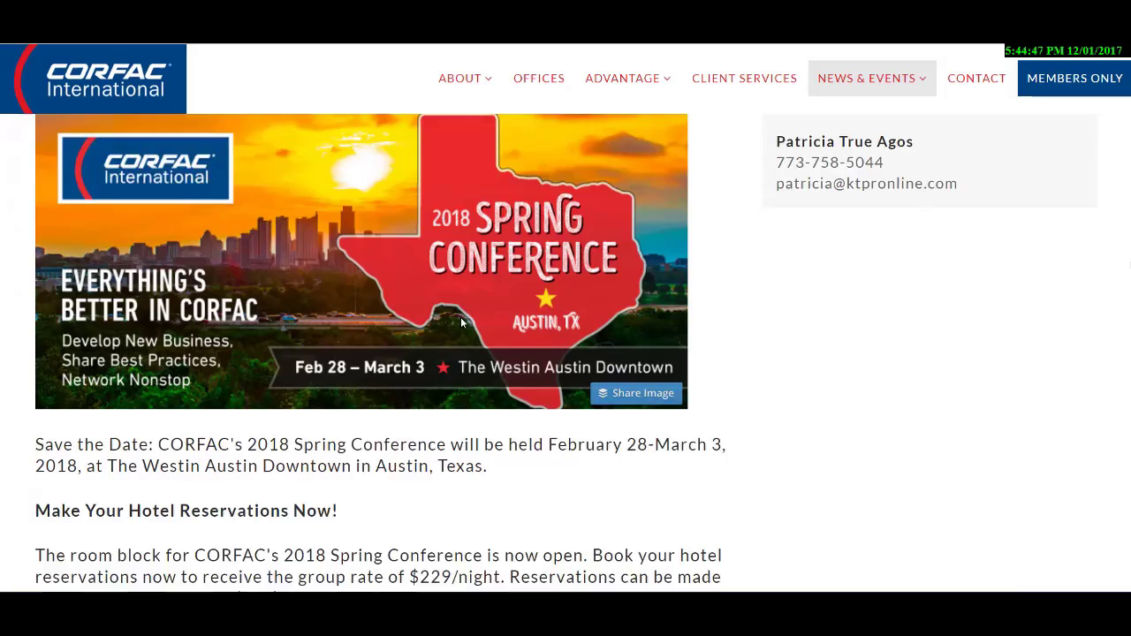
scroll(460, 317, "down", 4)
scroll(461, 319, "up", 9)
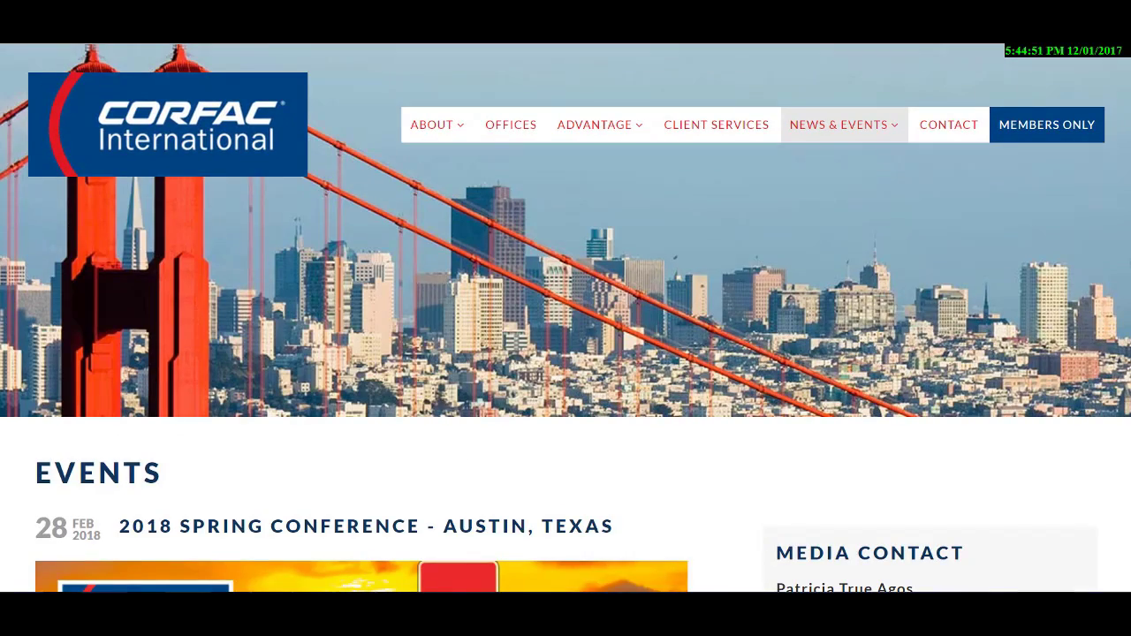
key("ctrl+Tab")
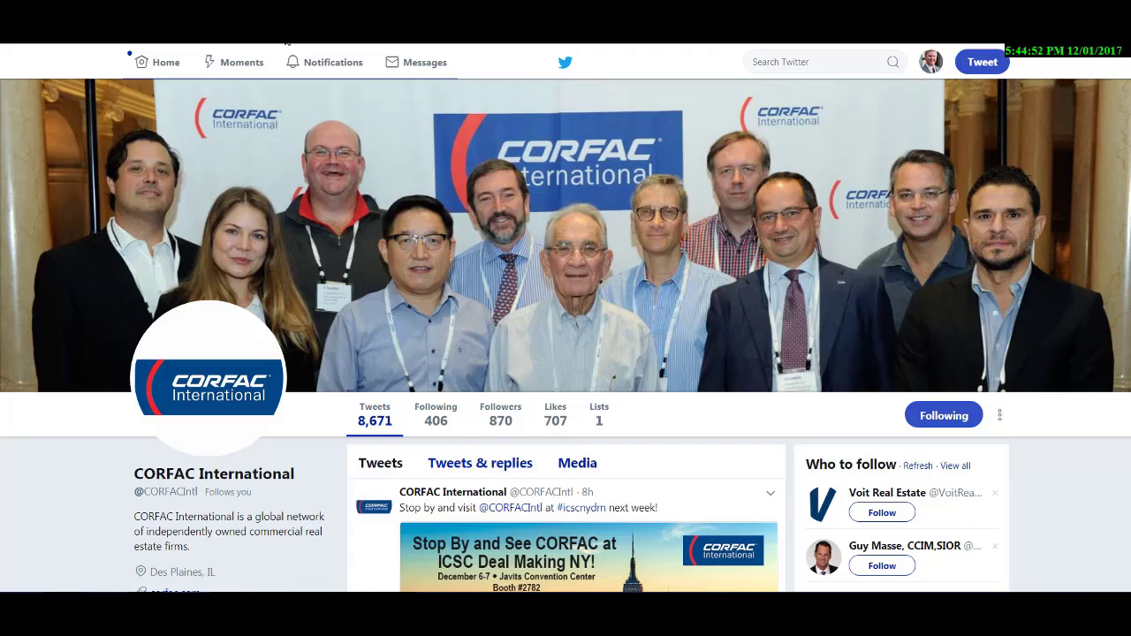
Open the prefilled 'Check out the #CRE Conference in Austin TX' draft and check its conference link
left_click(986, 62)
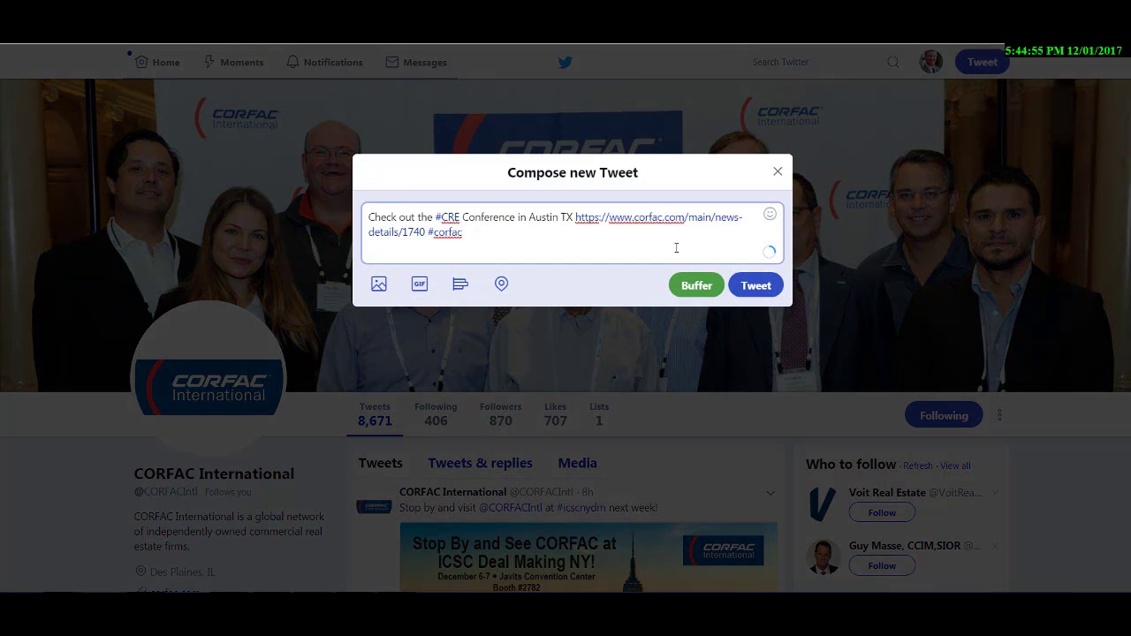
left_click(575, 218, "shift")
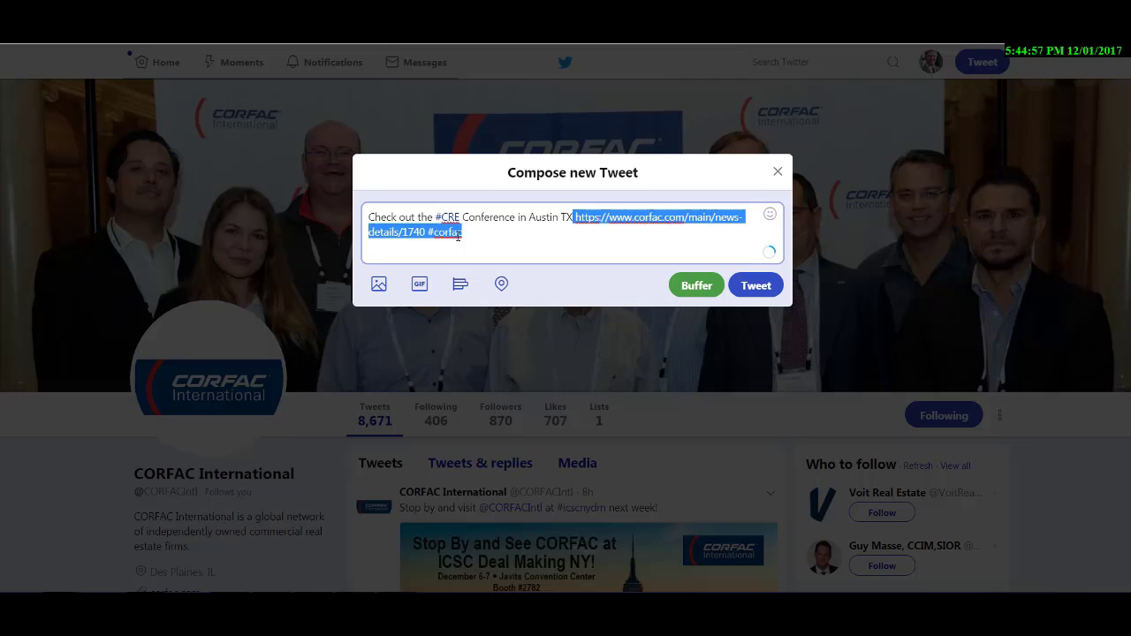
left_click_drag(458, 235, 425, 232)
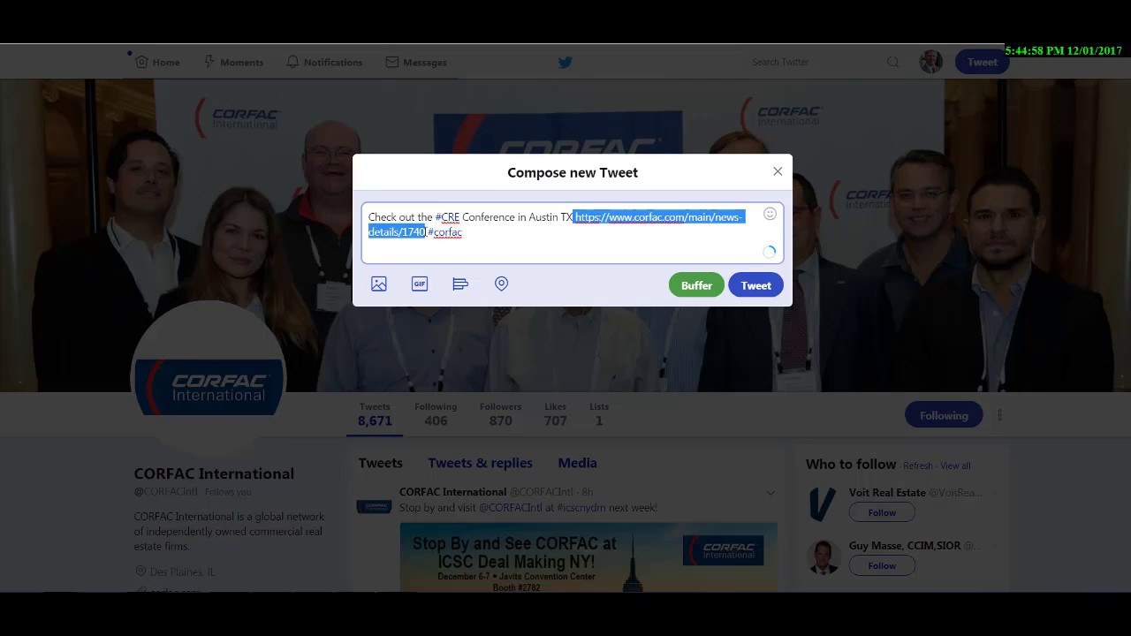
left_click(508, 239)
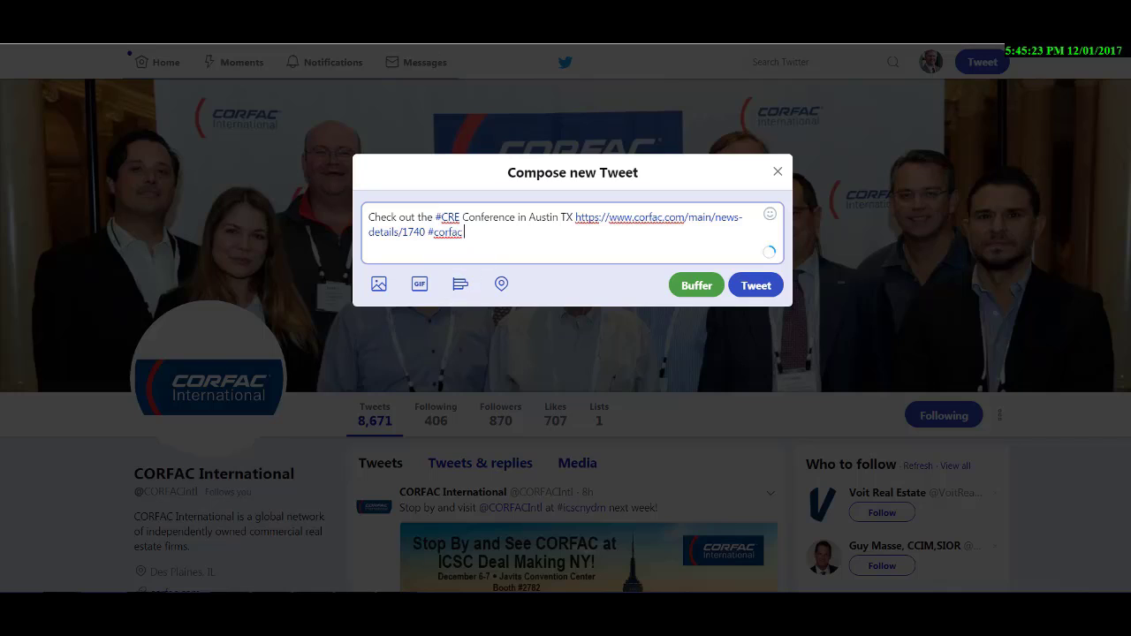
Open the 2018 Spring Conference Speaker and Education Highlights page on the CORFAC site
key("ctrl+Tab")
scroll(583, 349, "down", 8)
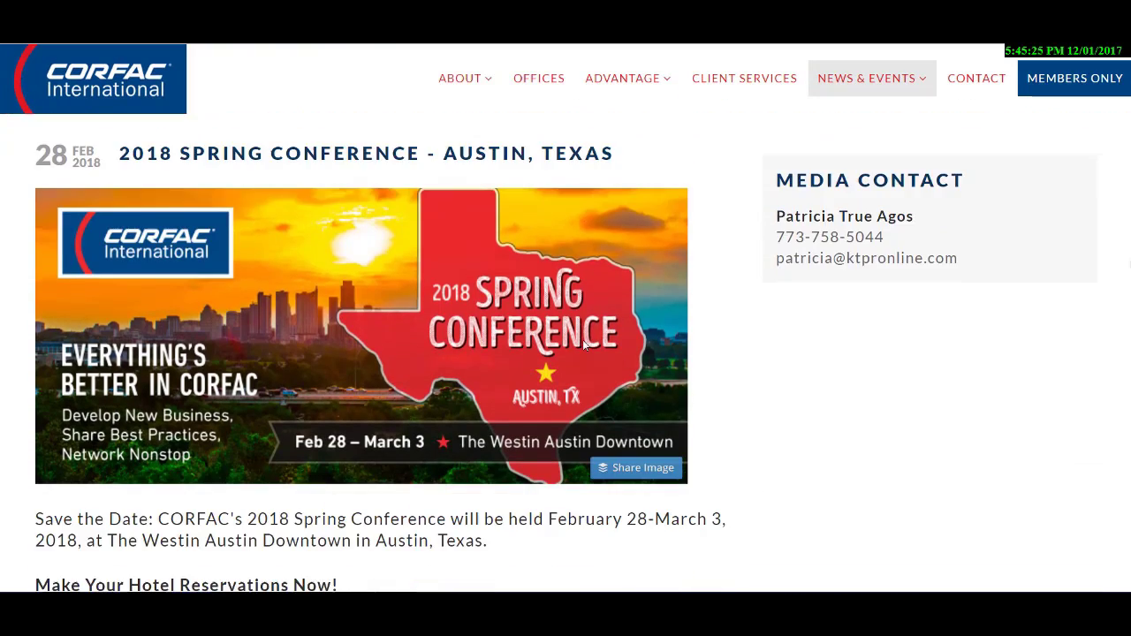
scroll(583, 349, "down", 1)
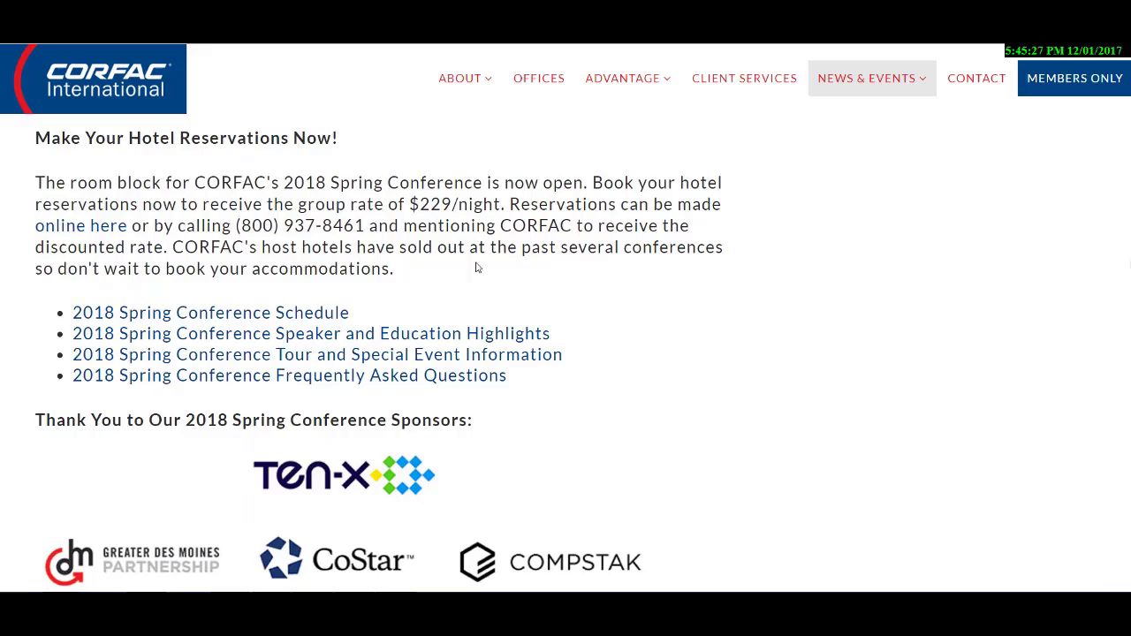
left_click(457, 334)
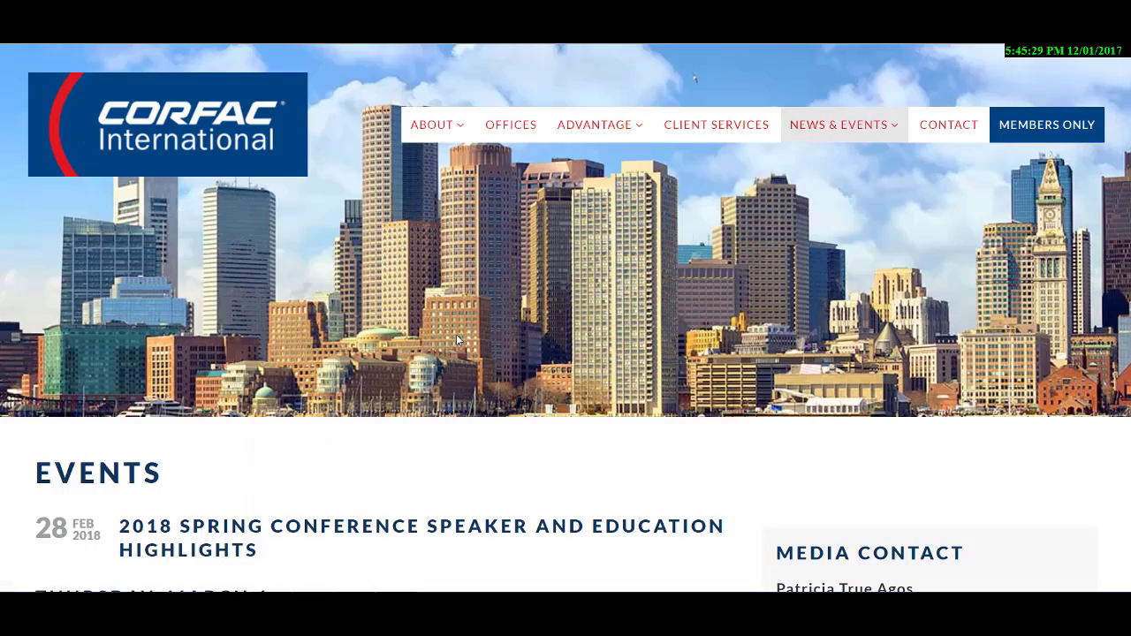
scroll(456, 334, "down", 8)
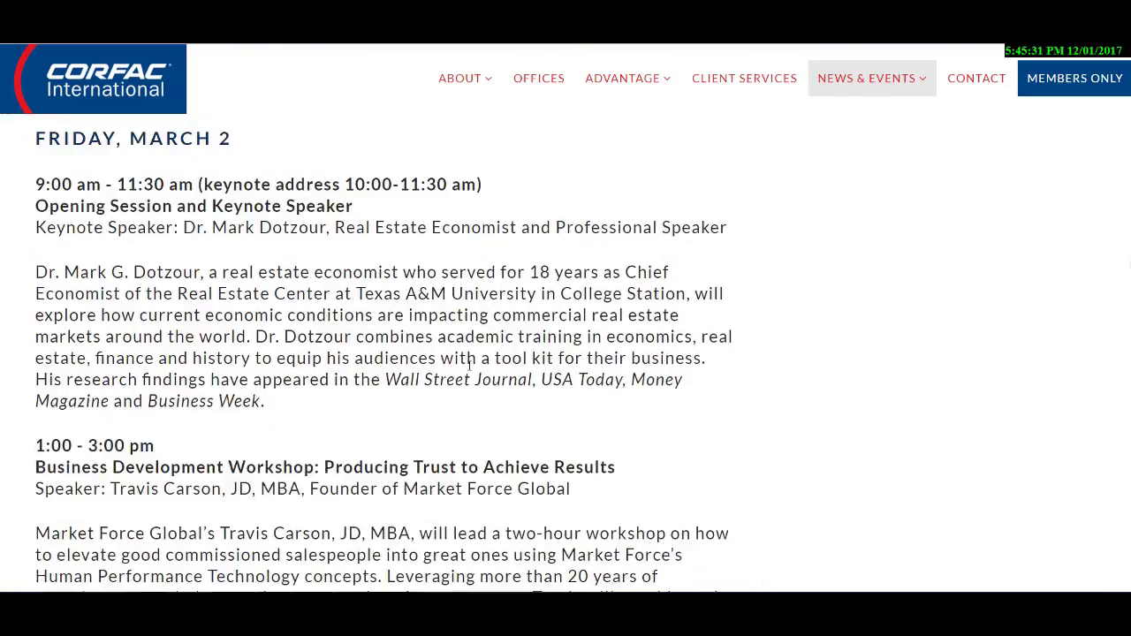
scroll(469, 365, "down", 3)
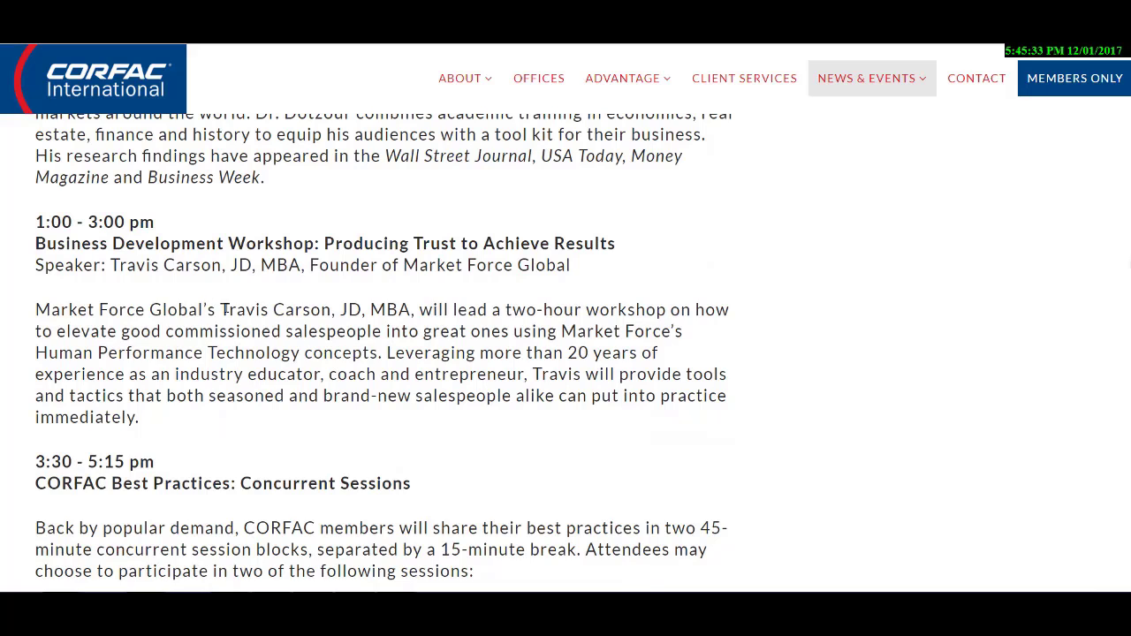
Copy the Business Development Workshop speaker's full name
left_click_drag(226, 310, 341, 309)
left_click_drag(219, 309, 411, 309)
right_click(364, 305)
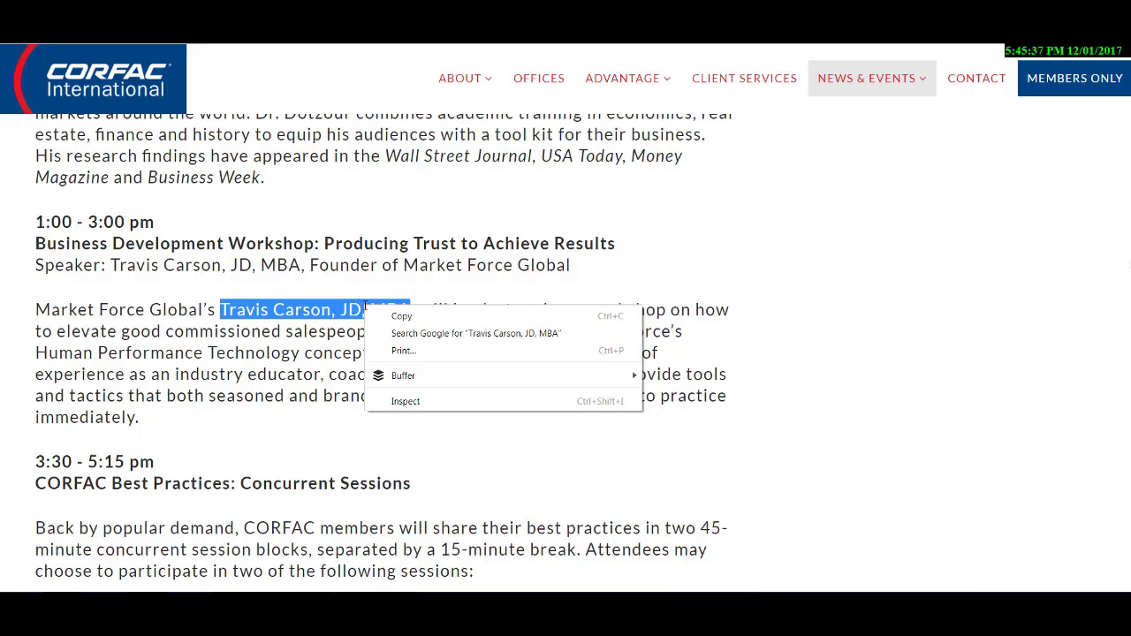
left_click(396, 316)
Close the tweet draft and search Twitter for the pasted workshop speaker's name
key("ctrl+Tab")
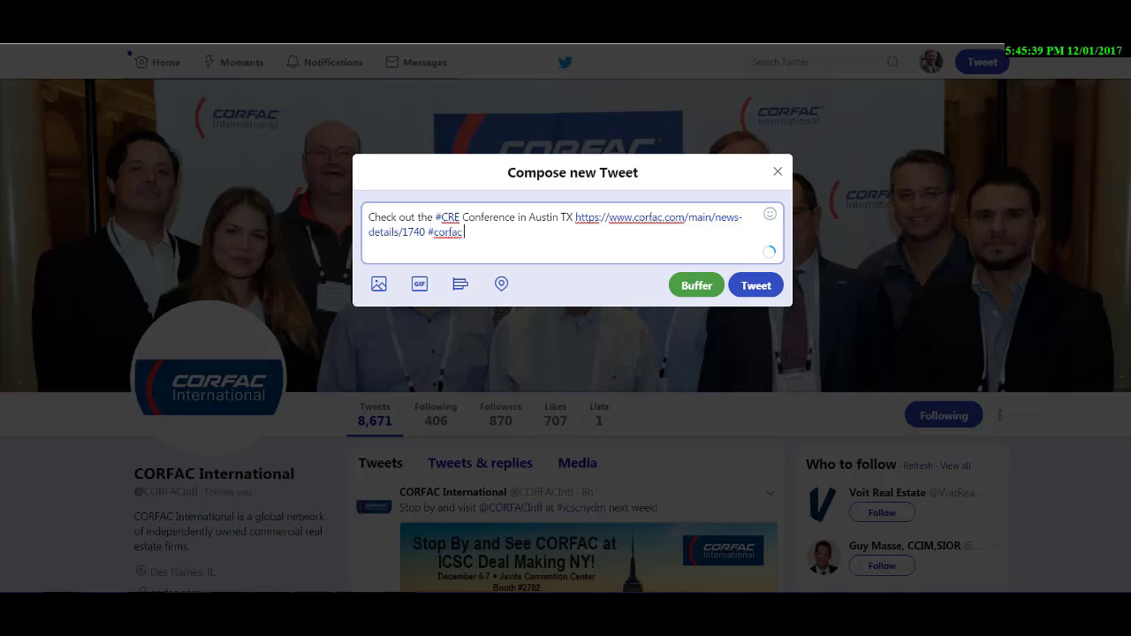
left_click(531, 84)
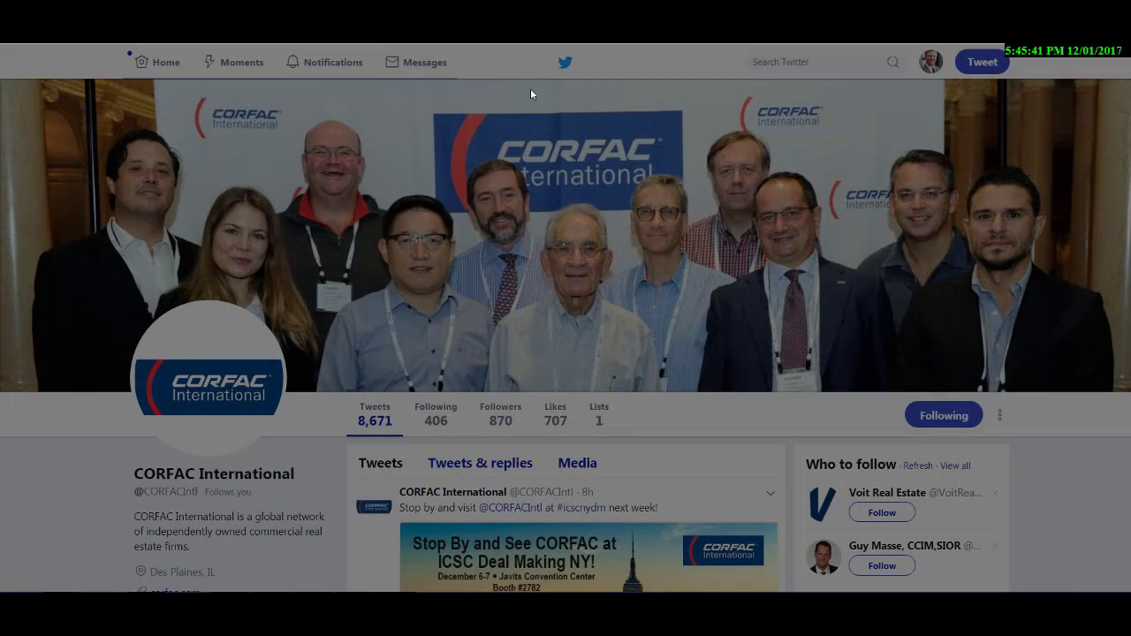
left_click(763, 62)
right_click(763, 61)
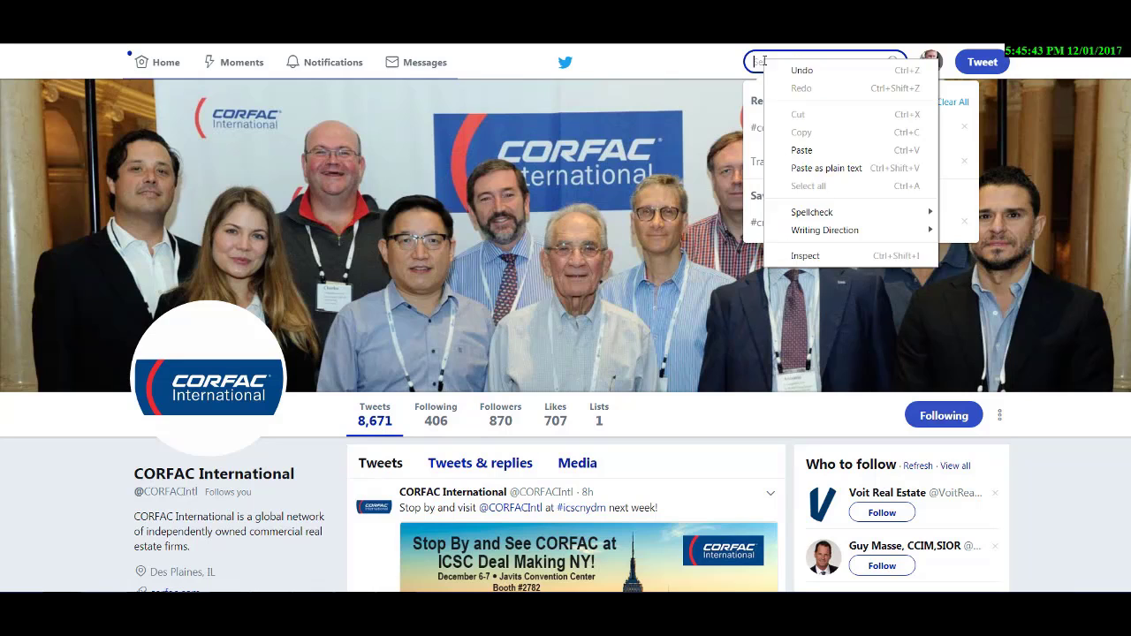
left_click(802, 150)
key("Return")
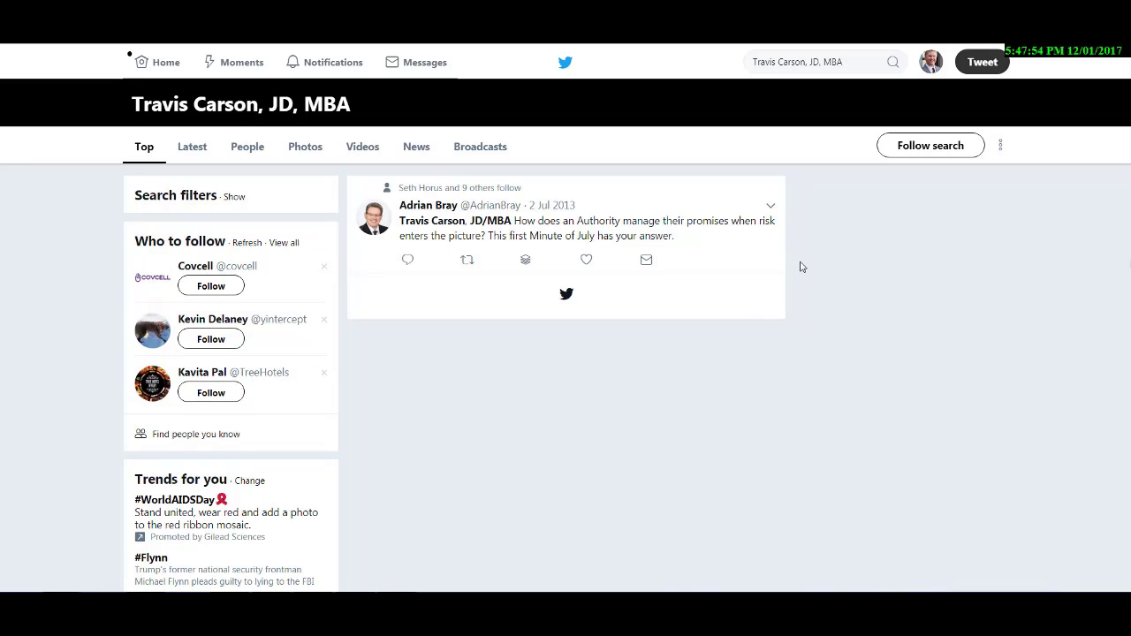
left_click(985, 63)
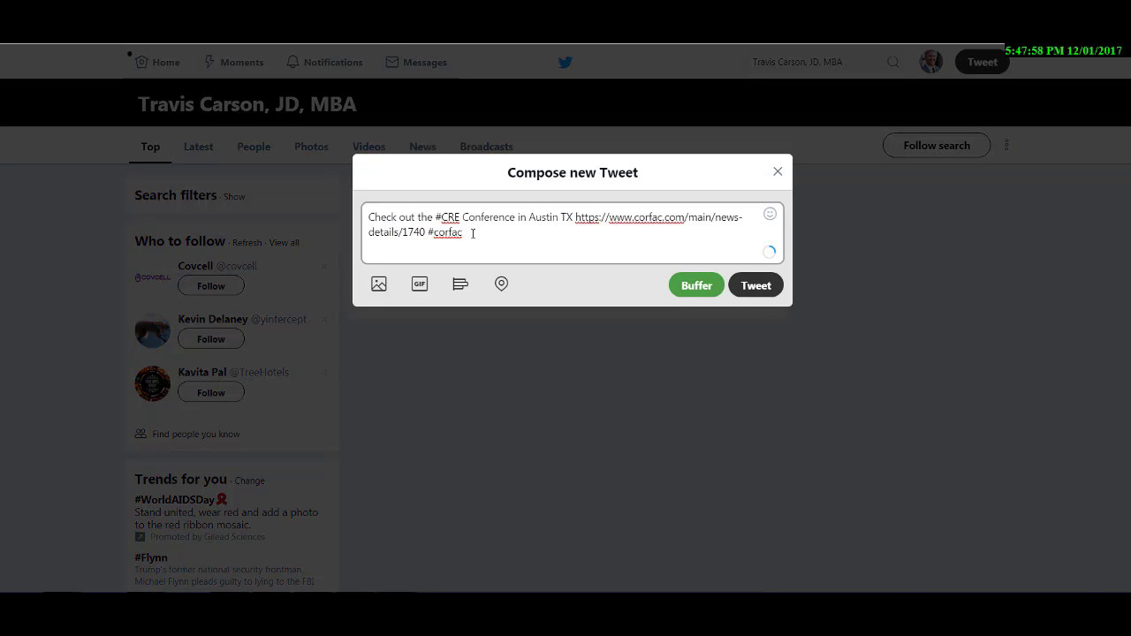
type("@adr")
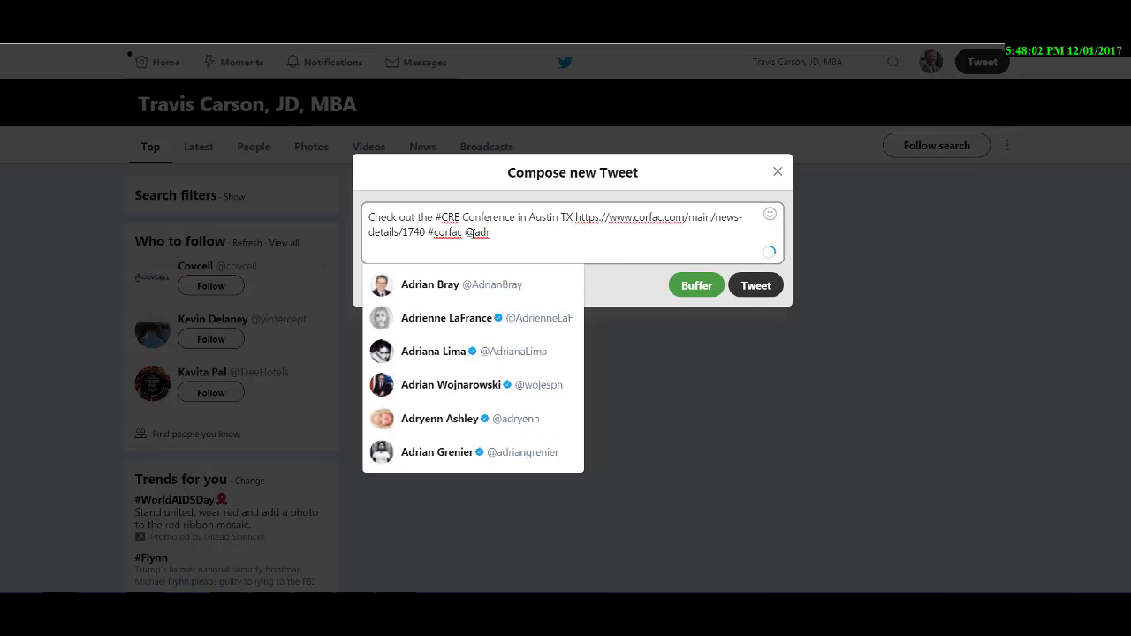
left_click(468, 284)
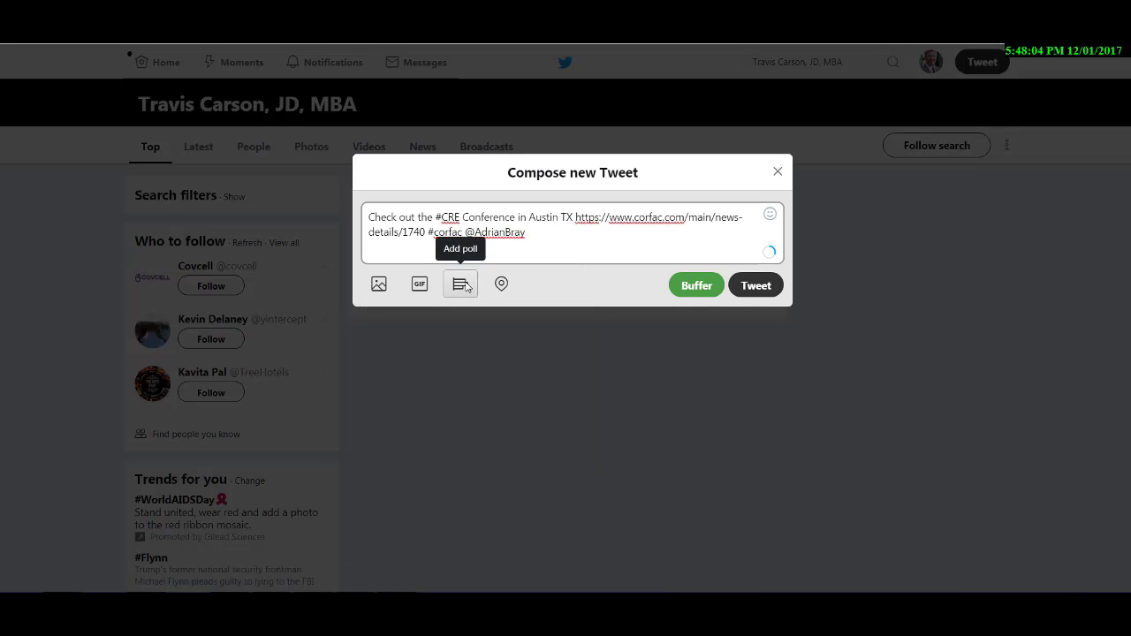
type("@jason")
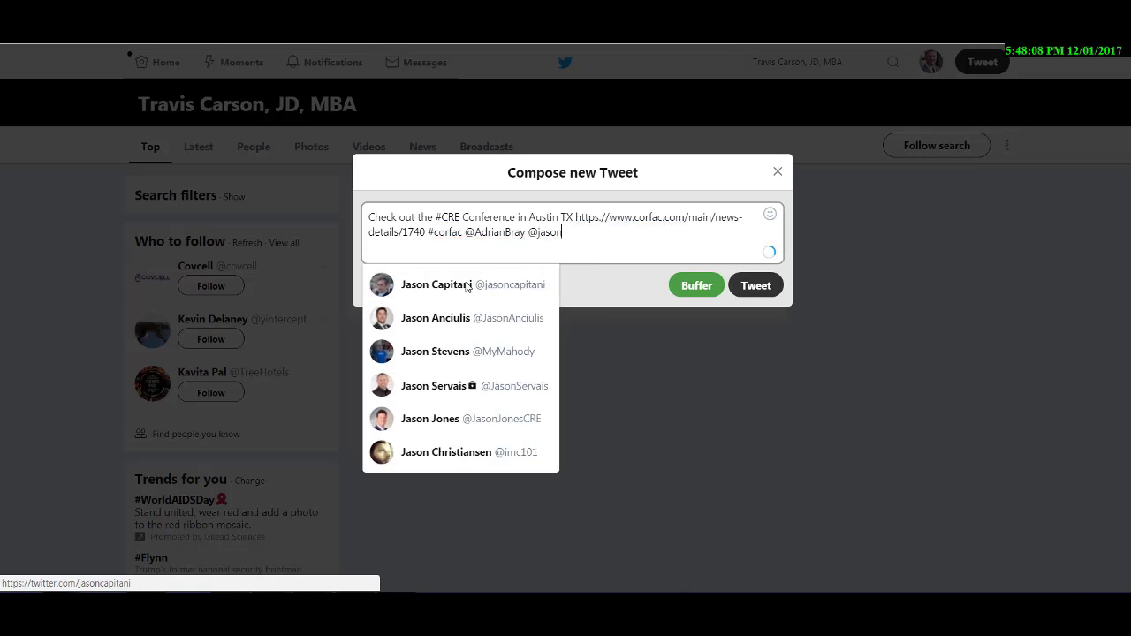
type("w")
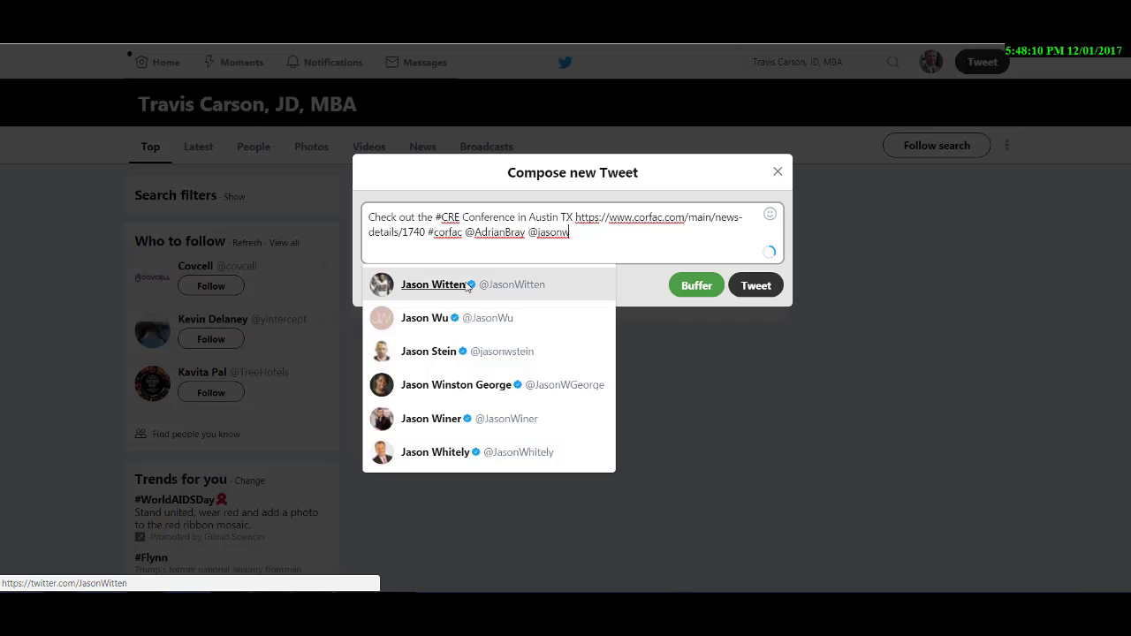
type("o")
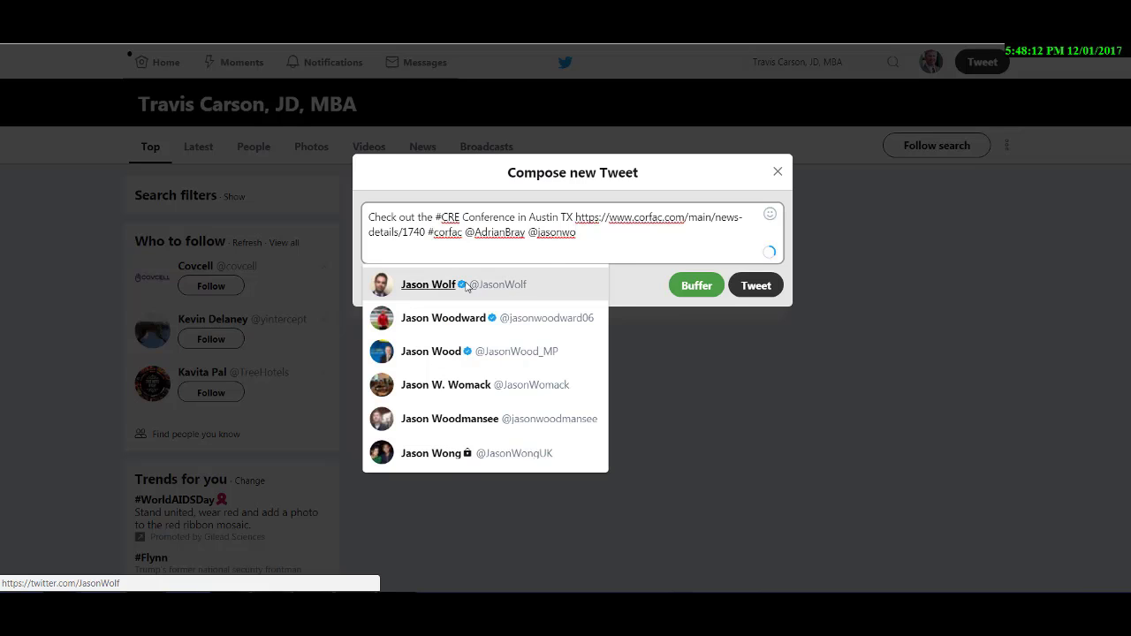
left_click(496, 291)
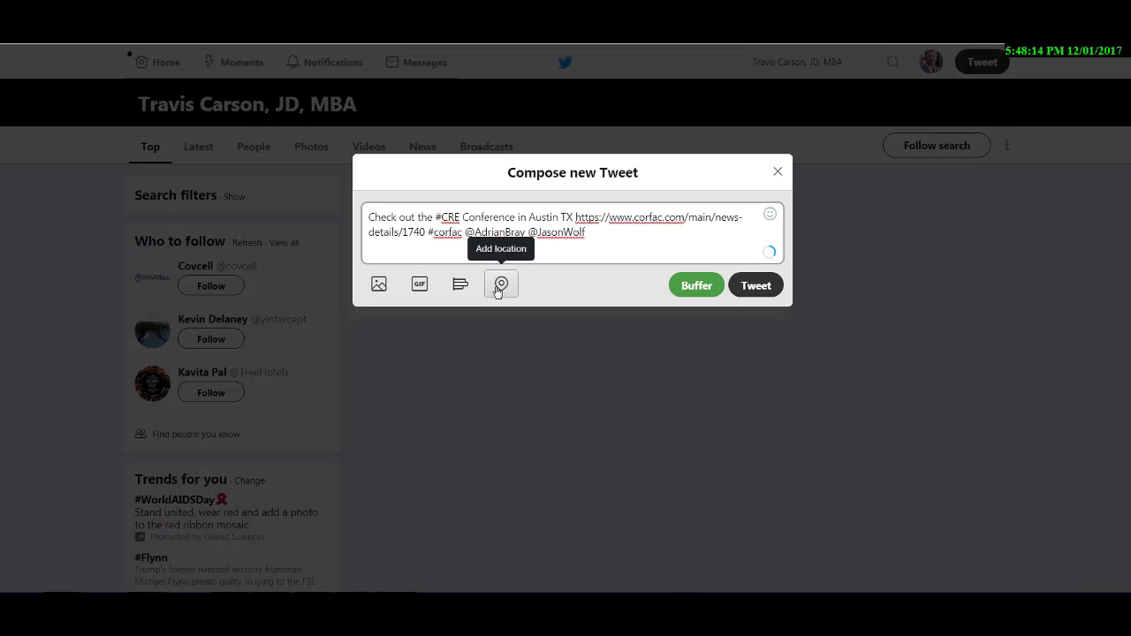
type("@corfac")
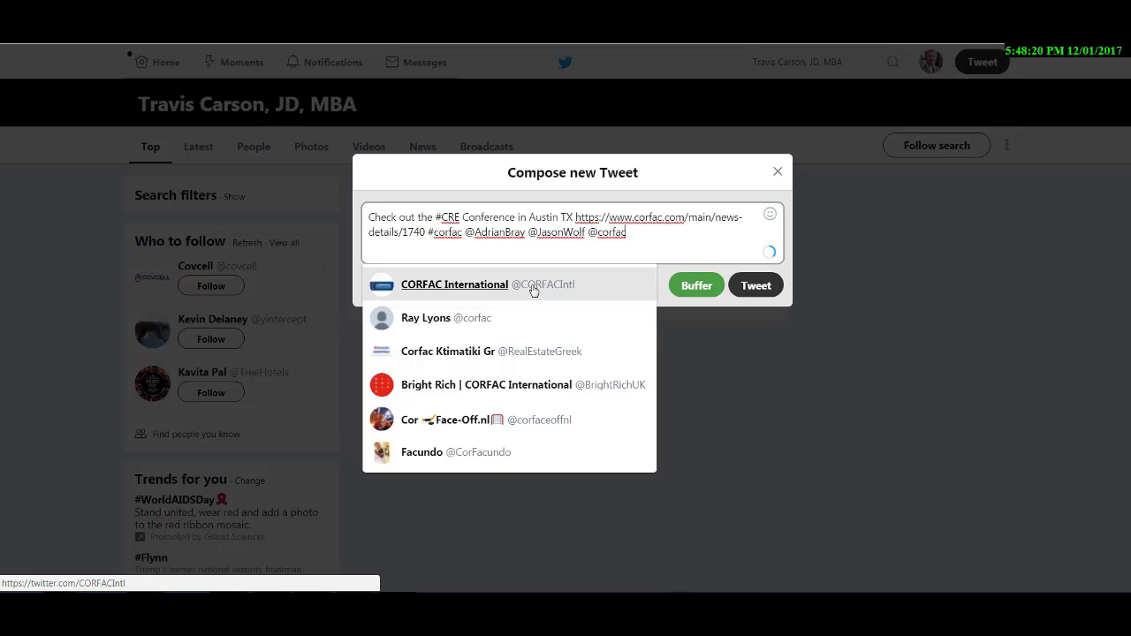
left_click(533, 291)
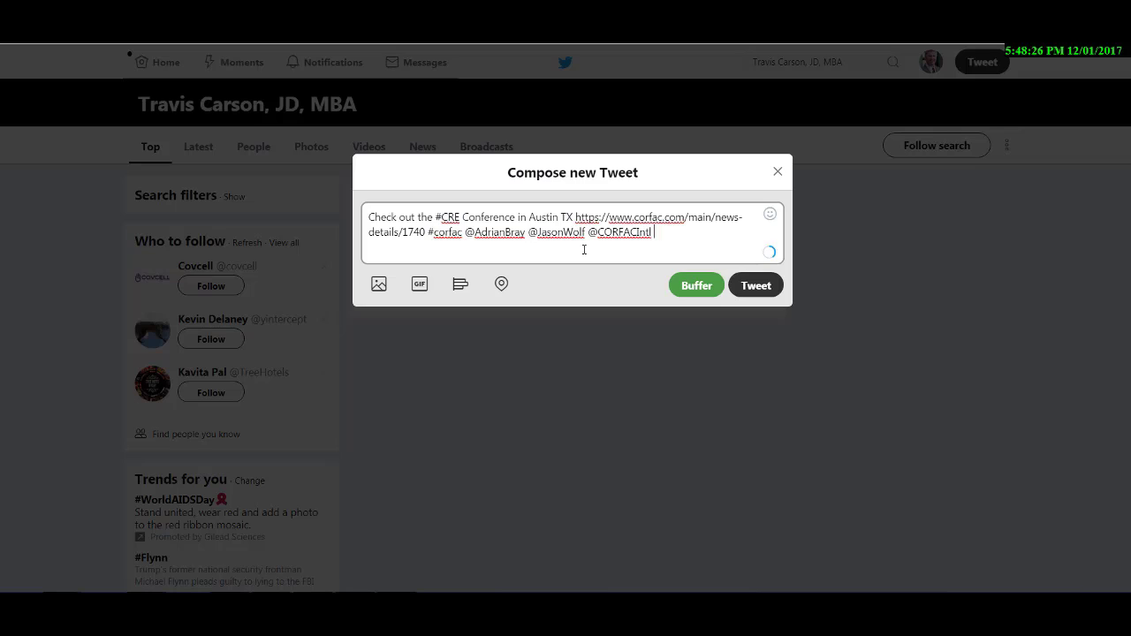
mouse_move(659, 232)
left_mouse_down()
mouse_move(470, 237)
mouse_move(657, 233)
left_mouse_up()
Attach the Austin TX.jpg skyline photo to the tweet
left_click(379, 285)
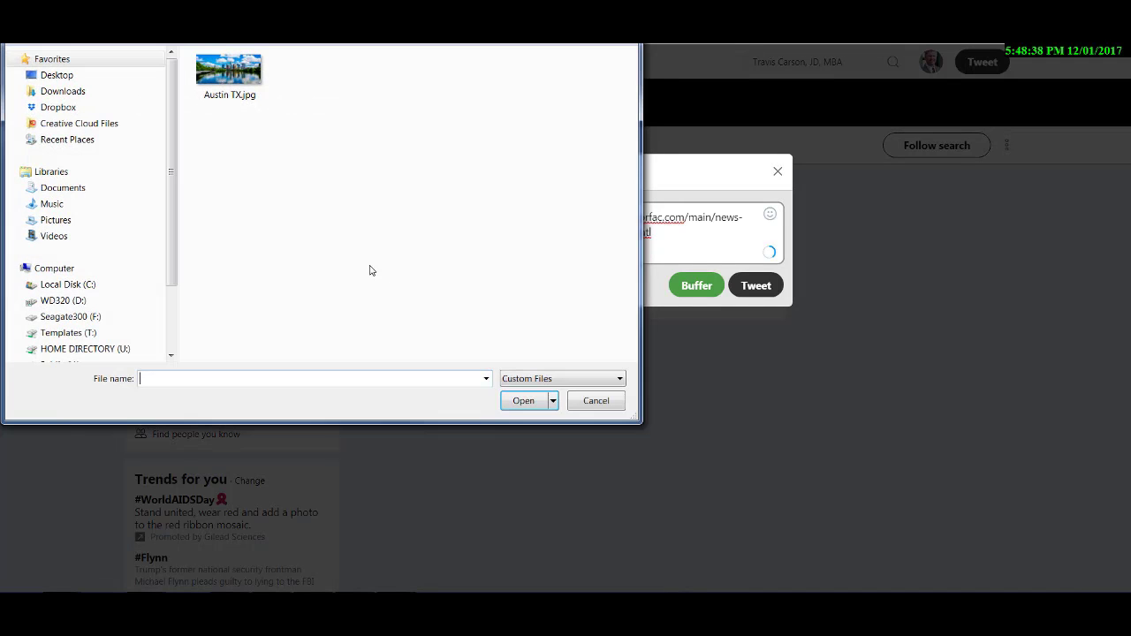
double_click(246, 94)
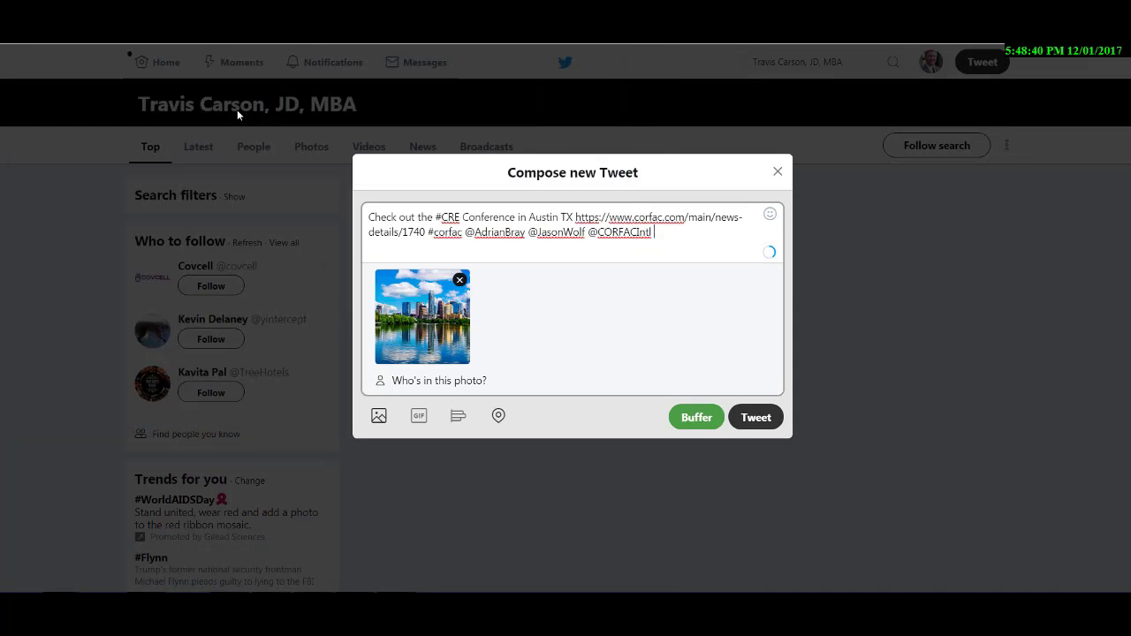
left_click(472, 381)
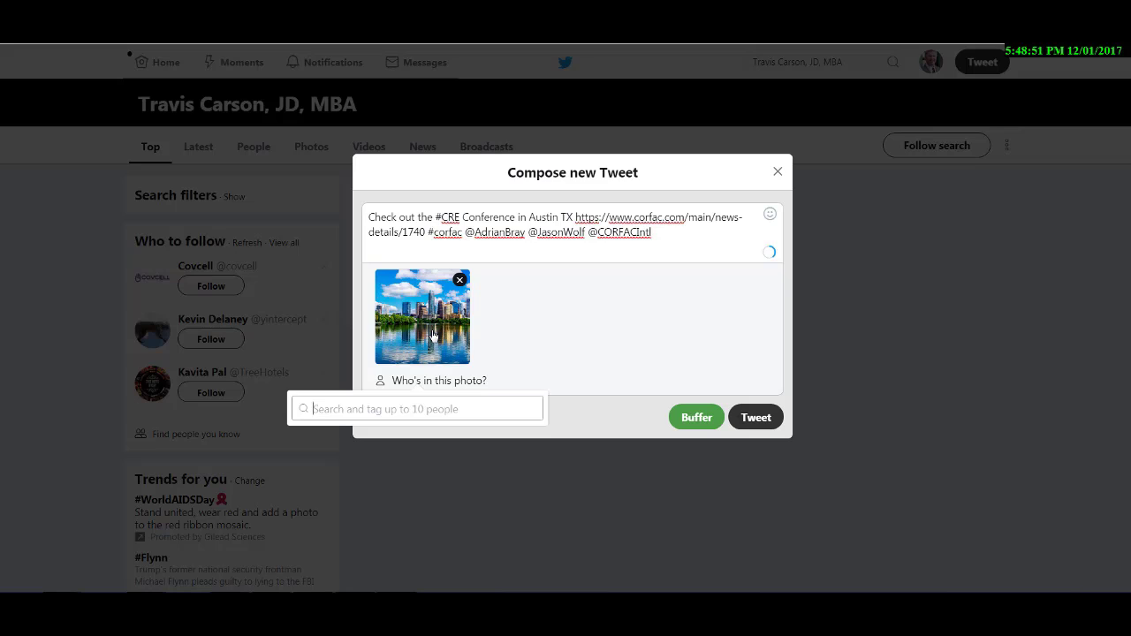
Delete the three mentions so the tweet text ends with #corfac
left_click(662, 233)
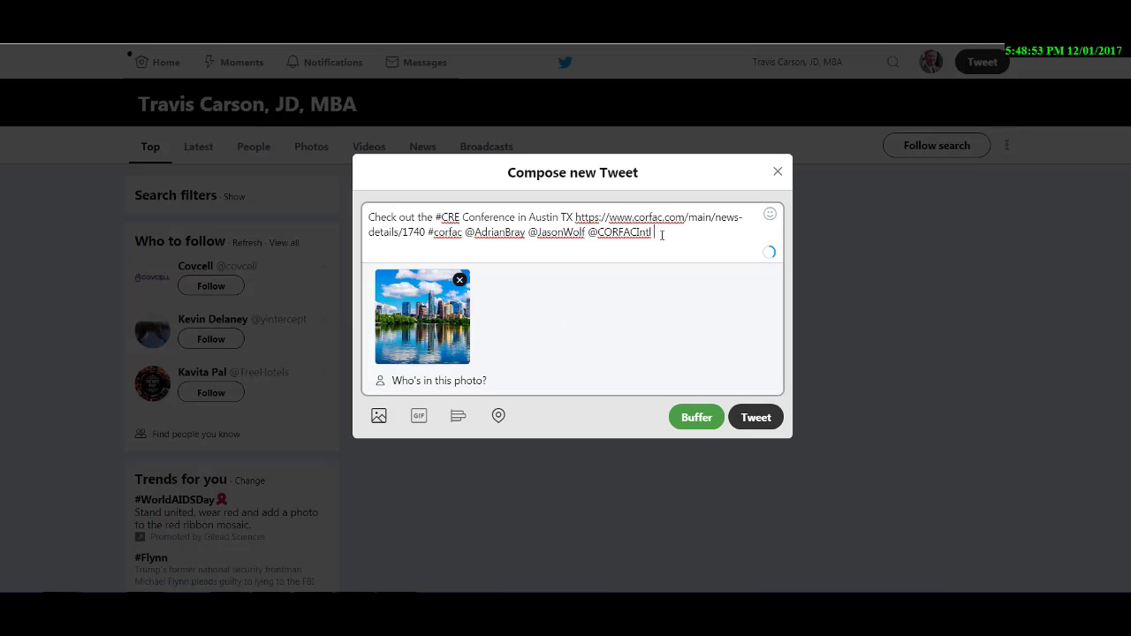
key("BackSpace")
key("BackSpace")
key("BackSpace")
key("BackSpace")
key("BackSpace")
key("BackSpace")
key("BackSpace")
key("BackSpace")
key("BackSpace")
key("BackSpace")
key("BackSpace")
key("BackSpace")
key("BackSpace")
key("BackSpace")
key("BackSpace")
key("BackSpace")
key("BackSpace")
key("BackSpace")
key("BackSpace")
key("BackSpace")
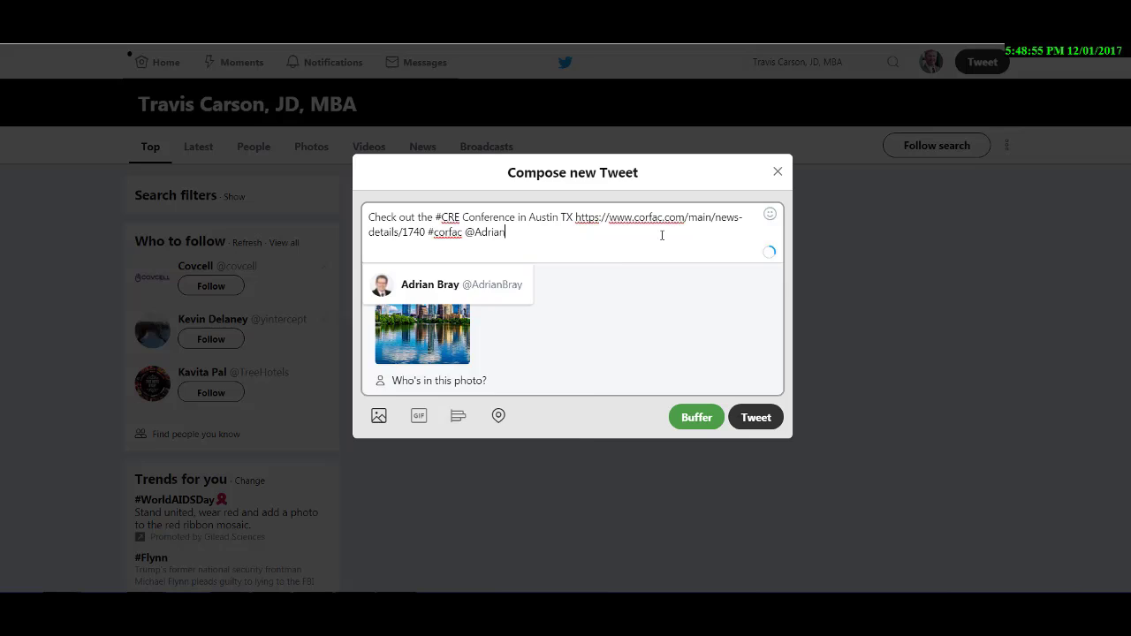
key("BackSpace")
key("BackSpace")
key("BackSpace")
key("BackSpace")
key("BackSpace")
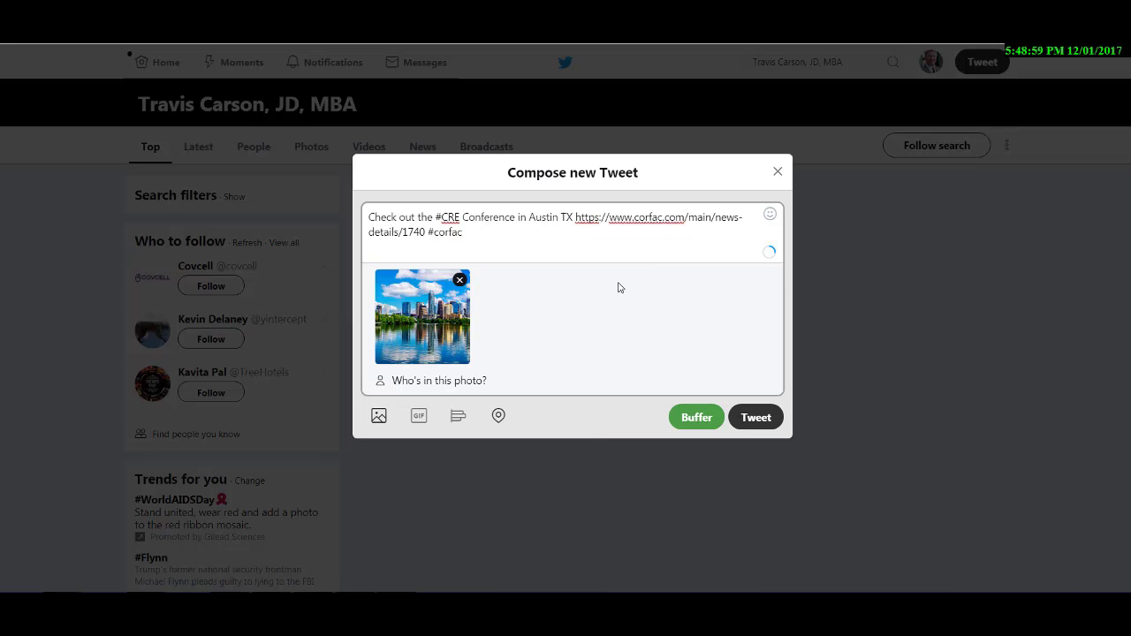
Tag three people and CORFAC International in the Austin photo via Who's in this photo?
left_click(442, 385)
type("adr")
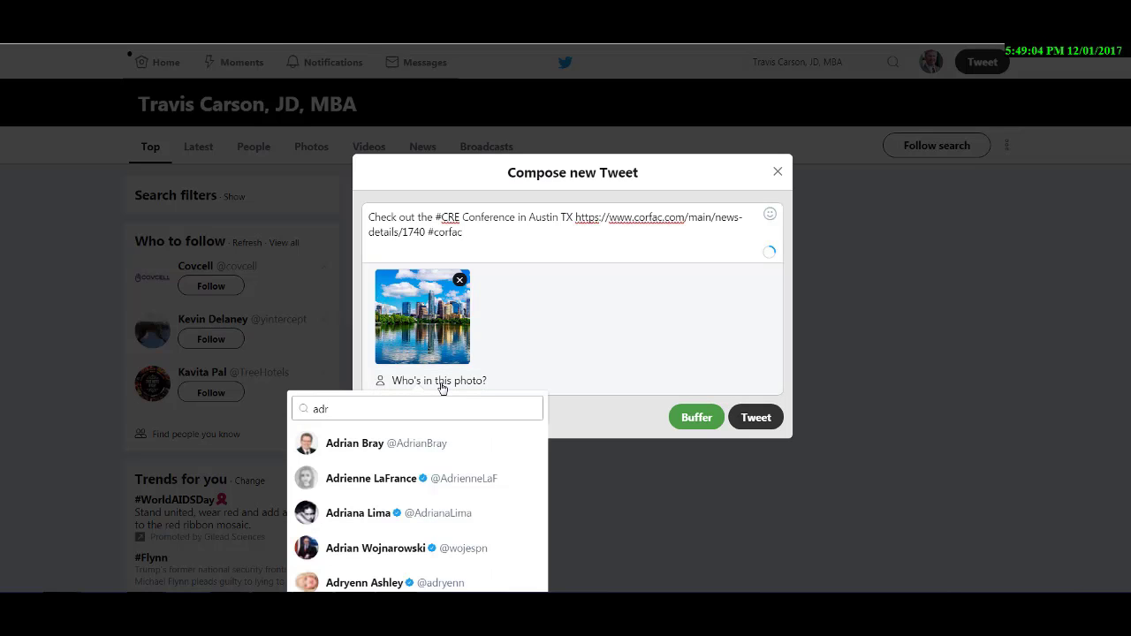
left_click(435, 444)
type("jaso")
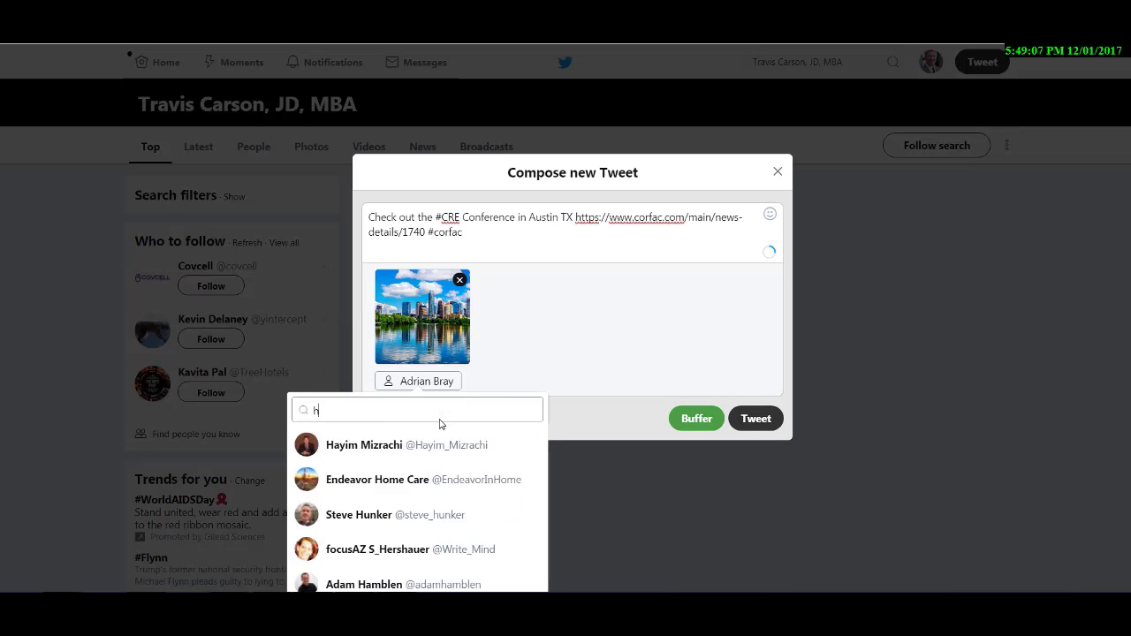
type("n")
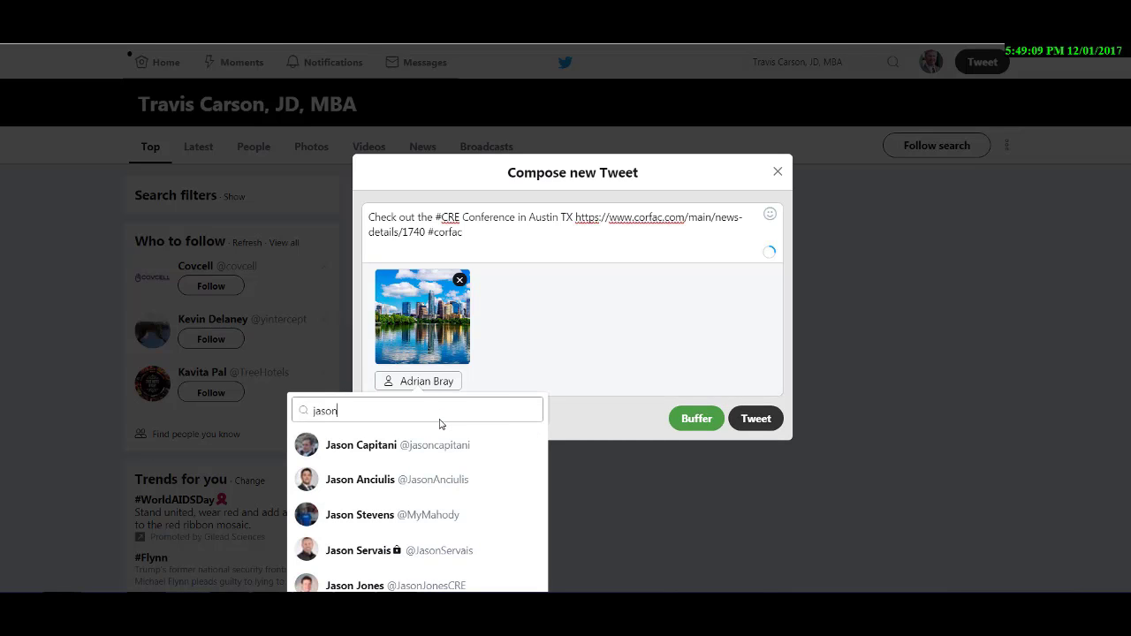
type("wo")
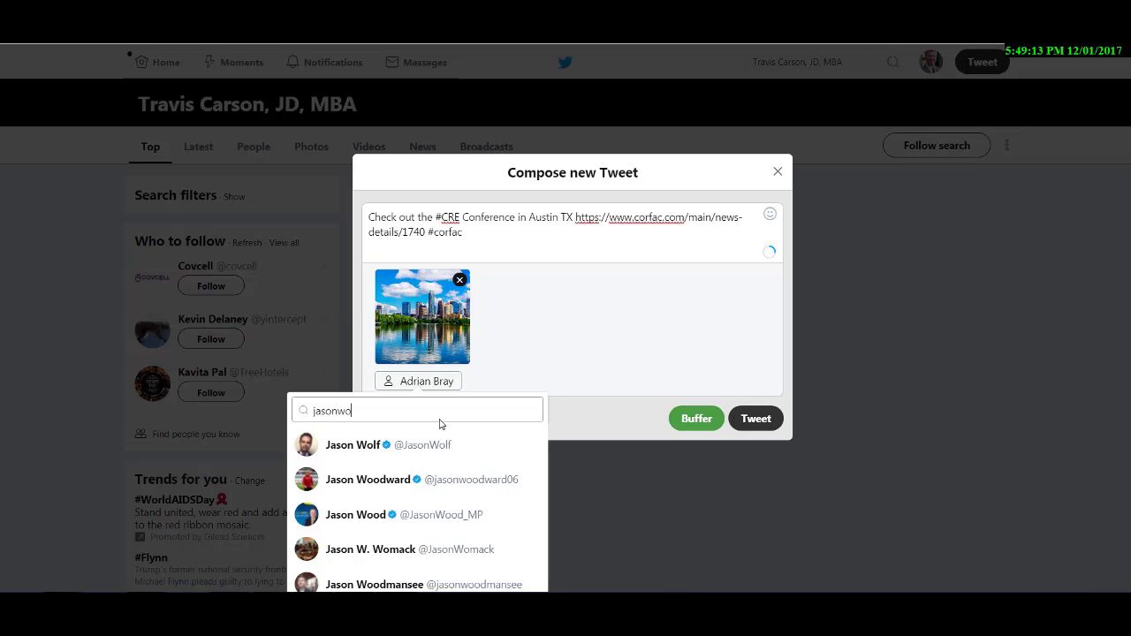
left_click(433, 445)
type("s")
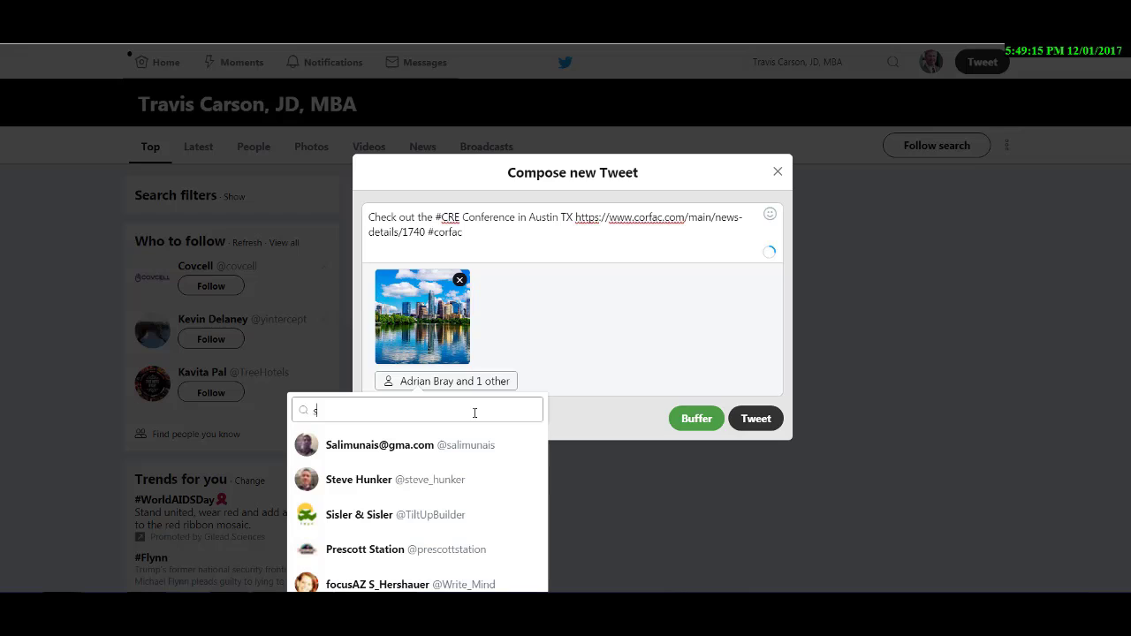
type("tev")
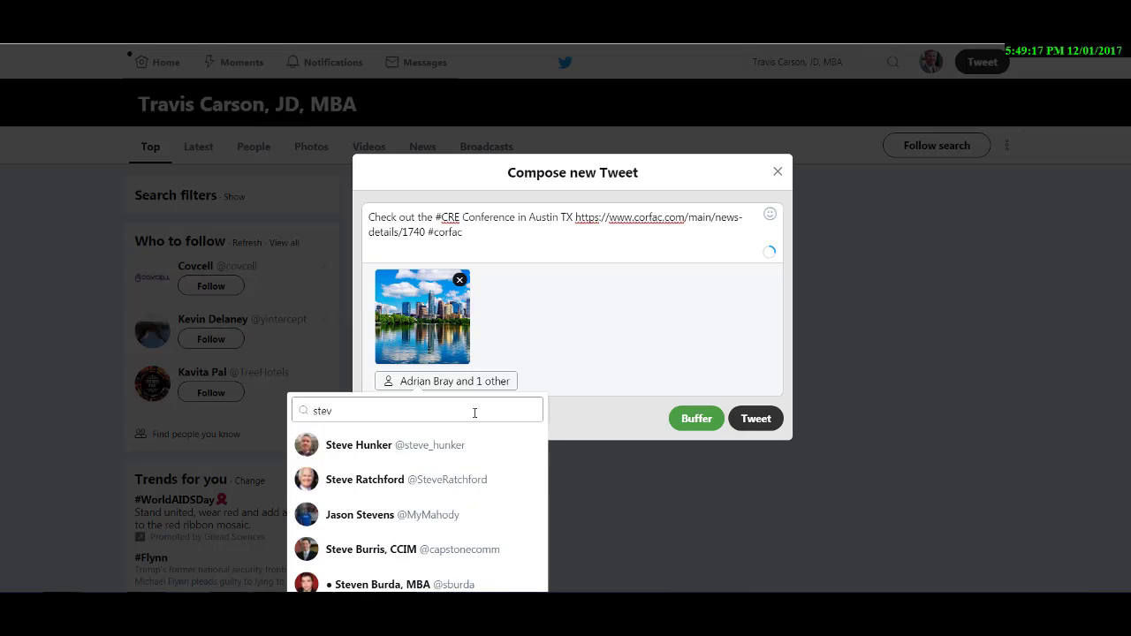
left_click(475, 446)
type("@")
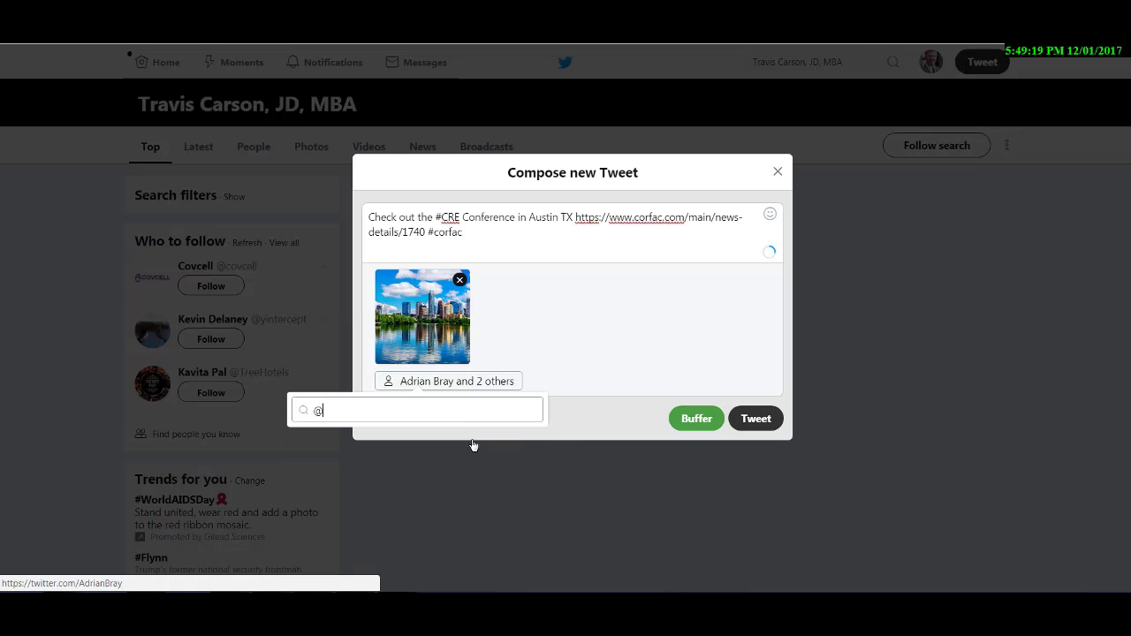
type("corf")
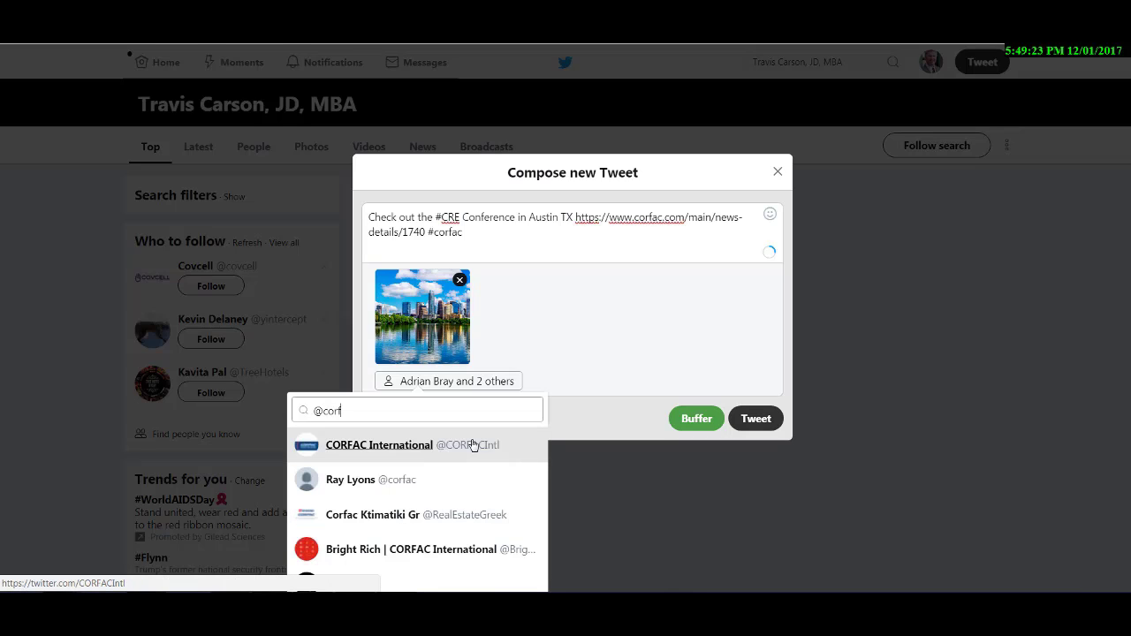
left_click(474, 445)
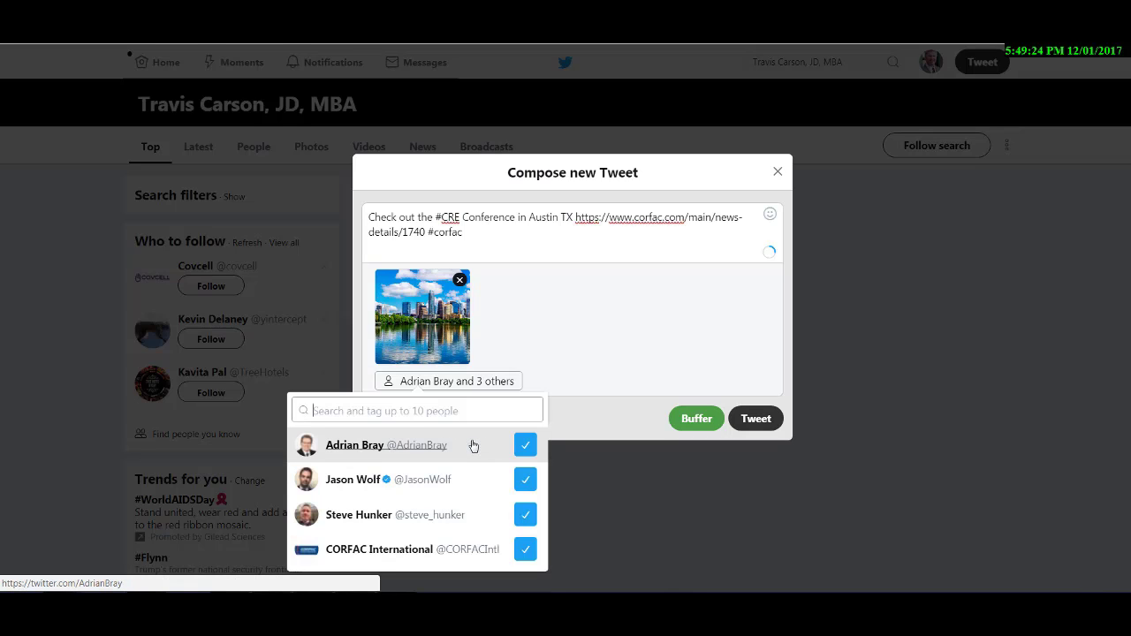
left_click(528, 349)
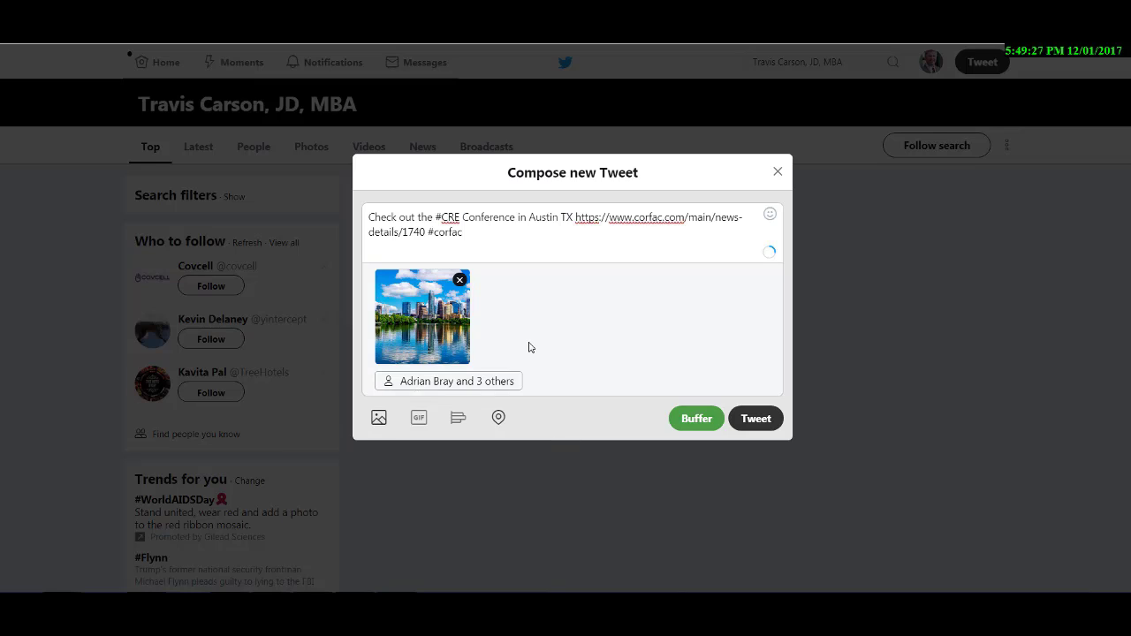